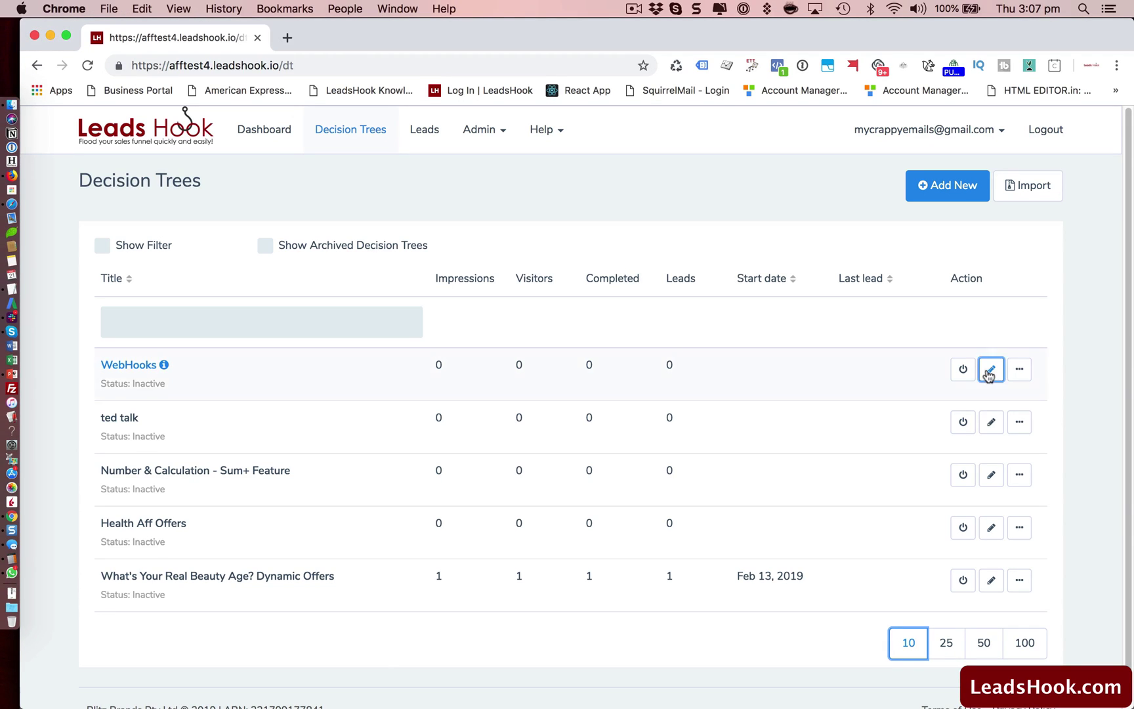
Open the WebHooks tree and drag Start Page, the first-name question, webhook1 and Results into a neat column.
click(990, 372)
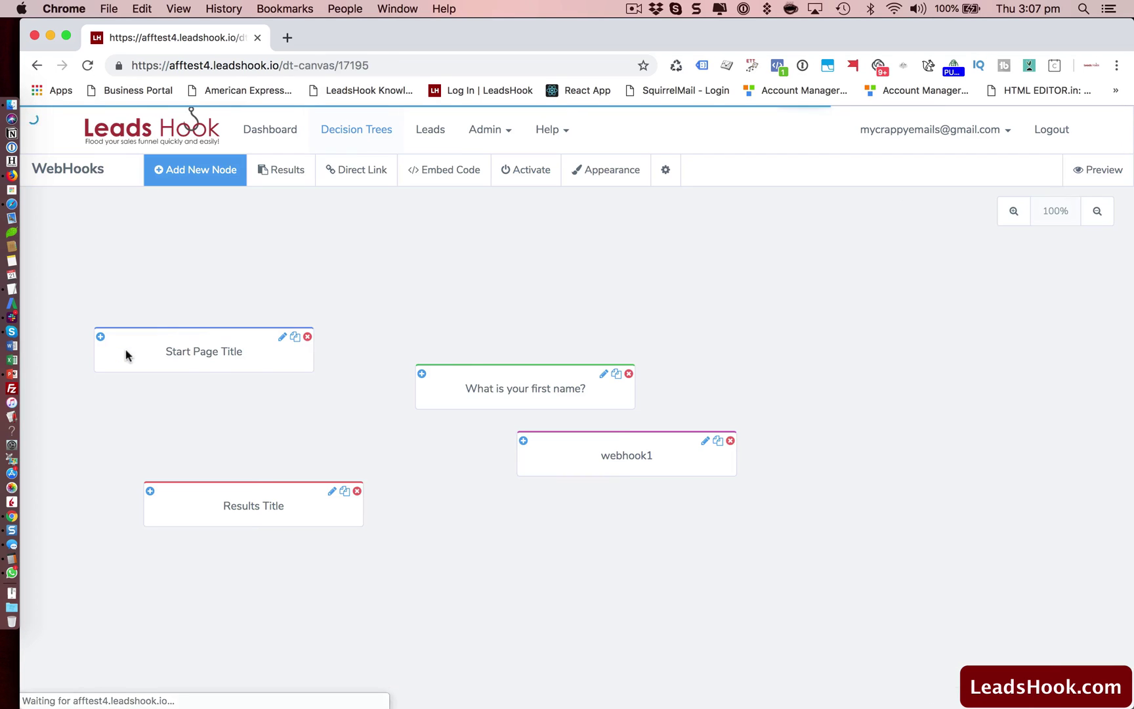
drag(266, 352, 261, 273)
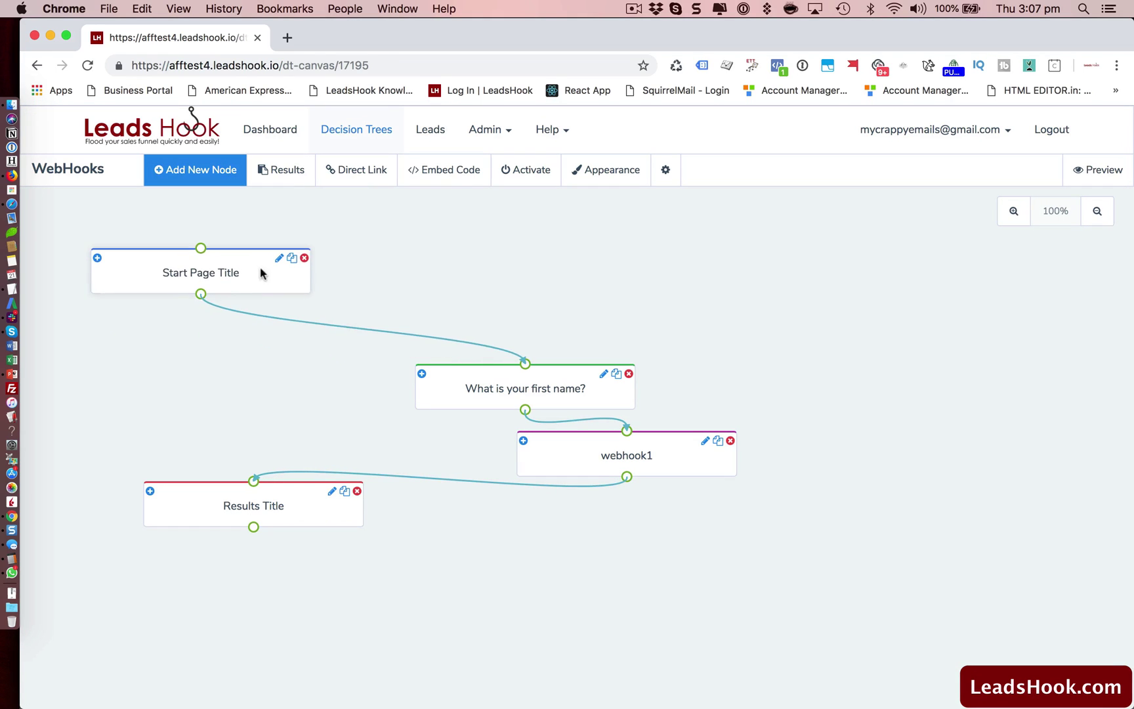
drag(449, 388, 446, 305)
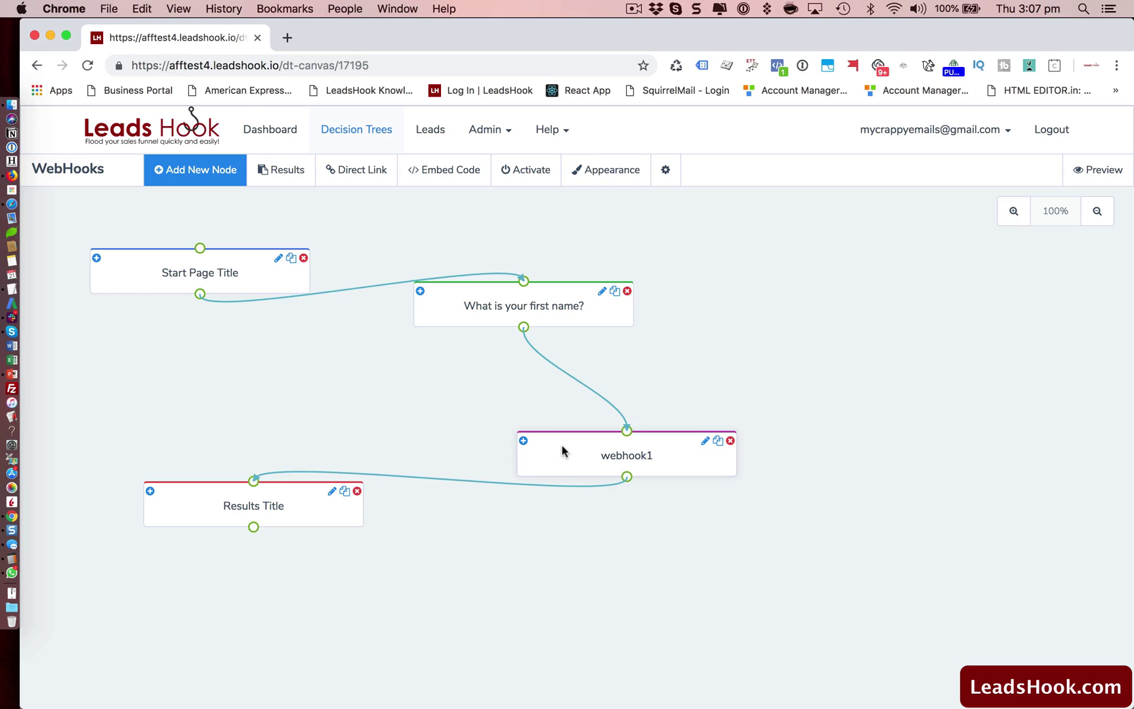
drag(561, 448, 571, 390)
drag(331, 502, 273, 482)
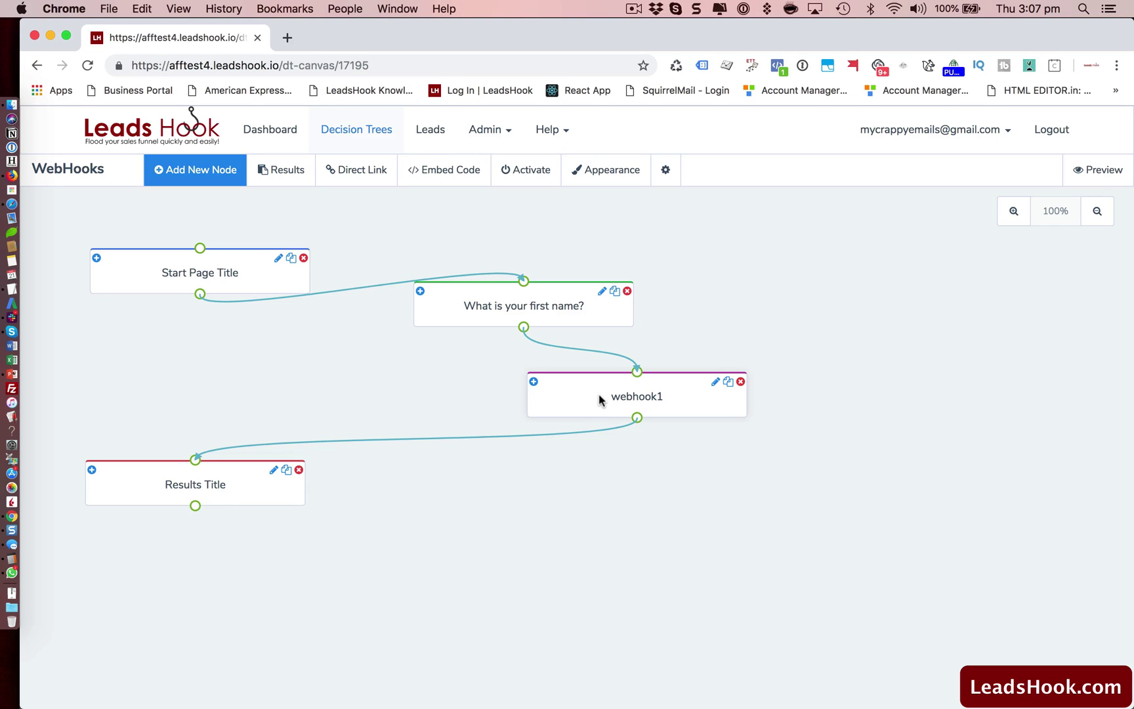
Open webhook1's settings, then load webhook.site in a new tab and copy its unique URL.
click(633, 401)
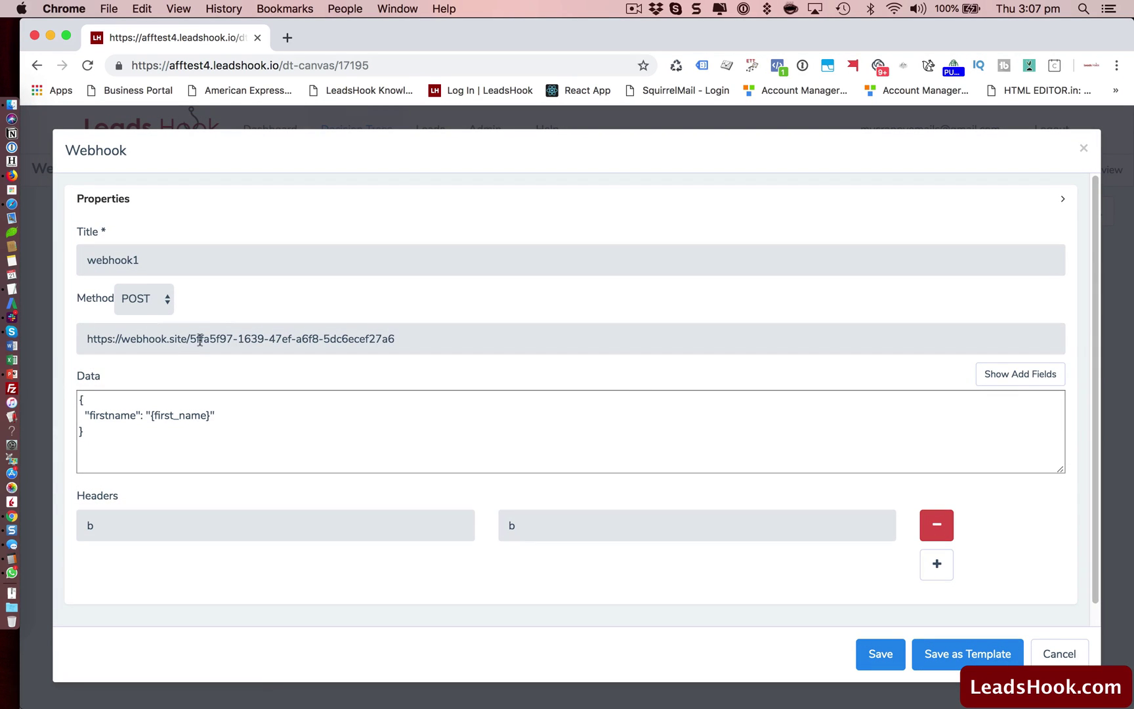
click(287, 38)
text(webho)
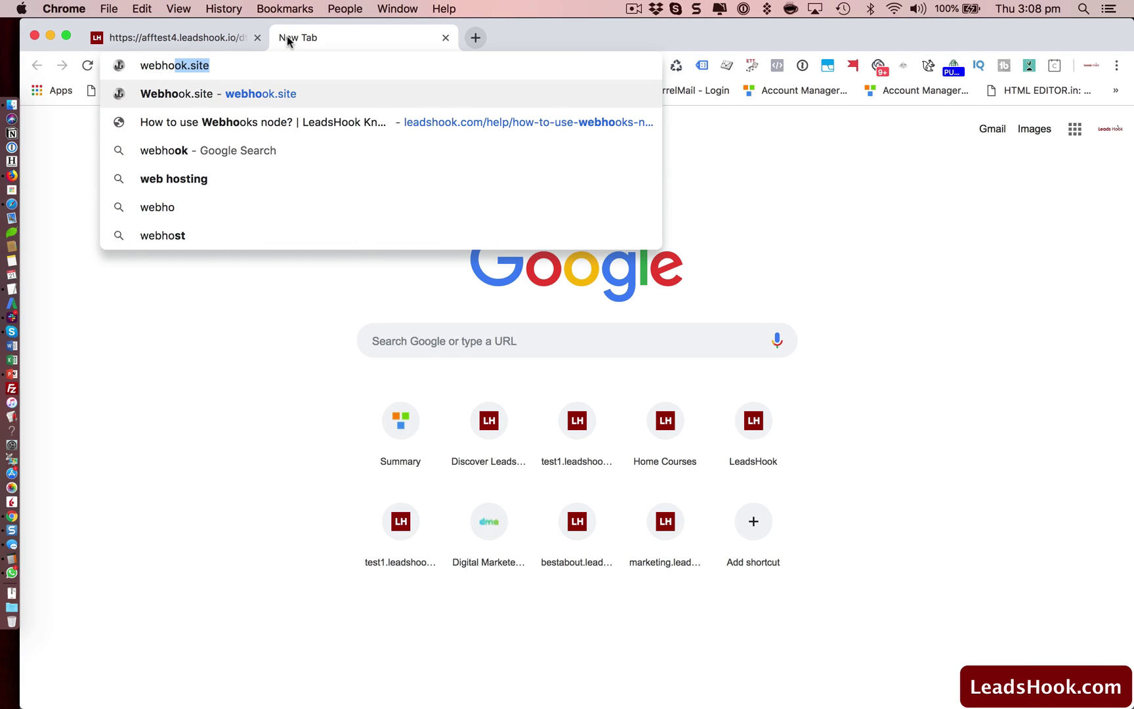
key(Return)
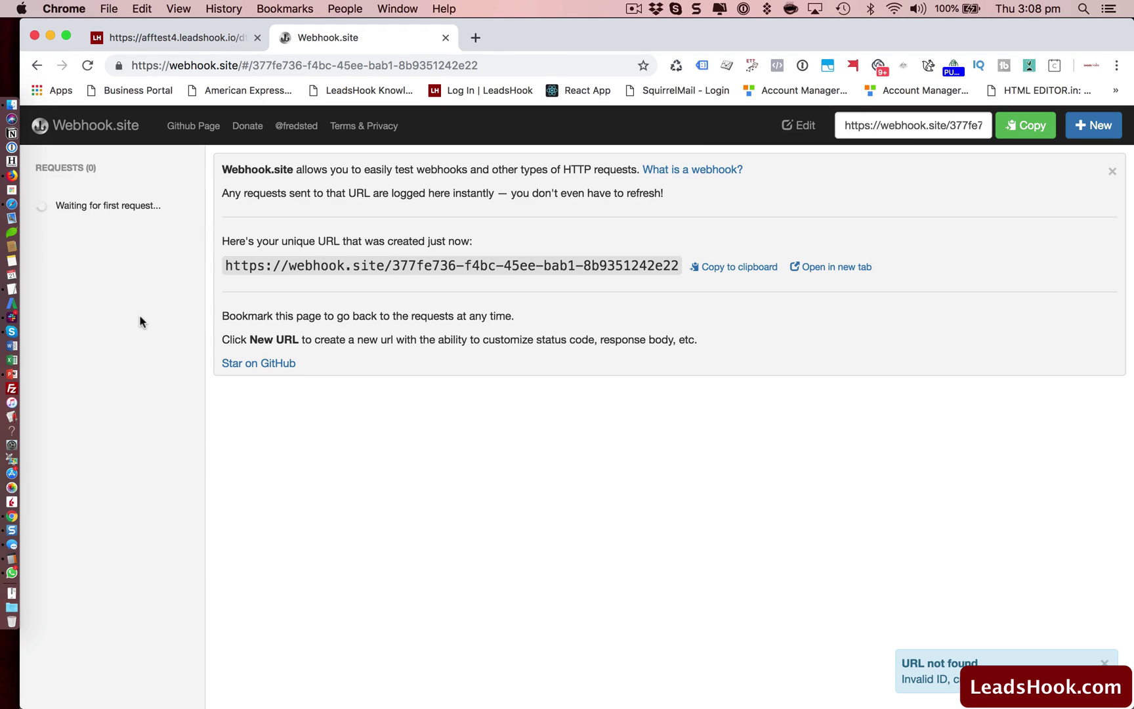
click(734, 268)
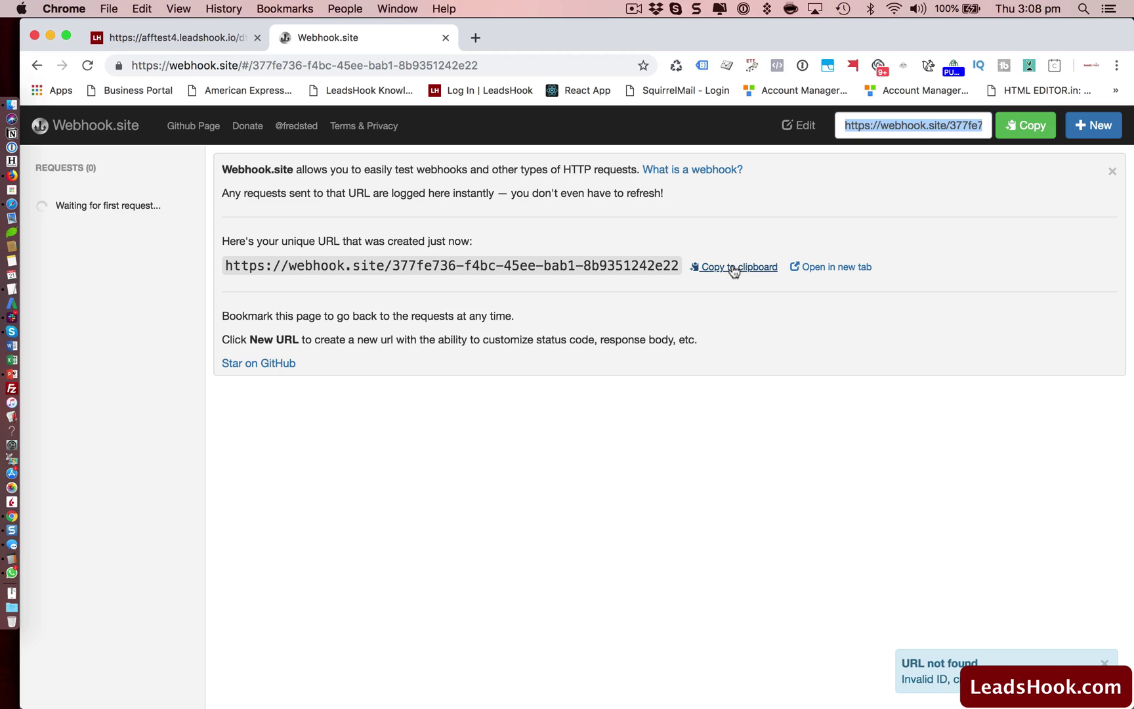
key(super+Tab)
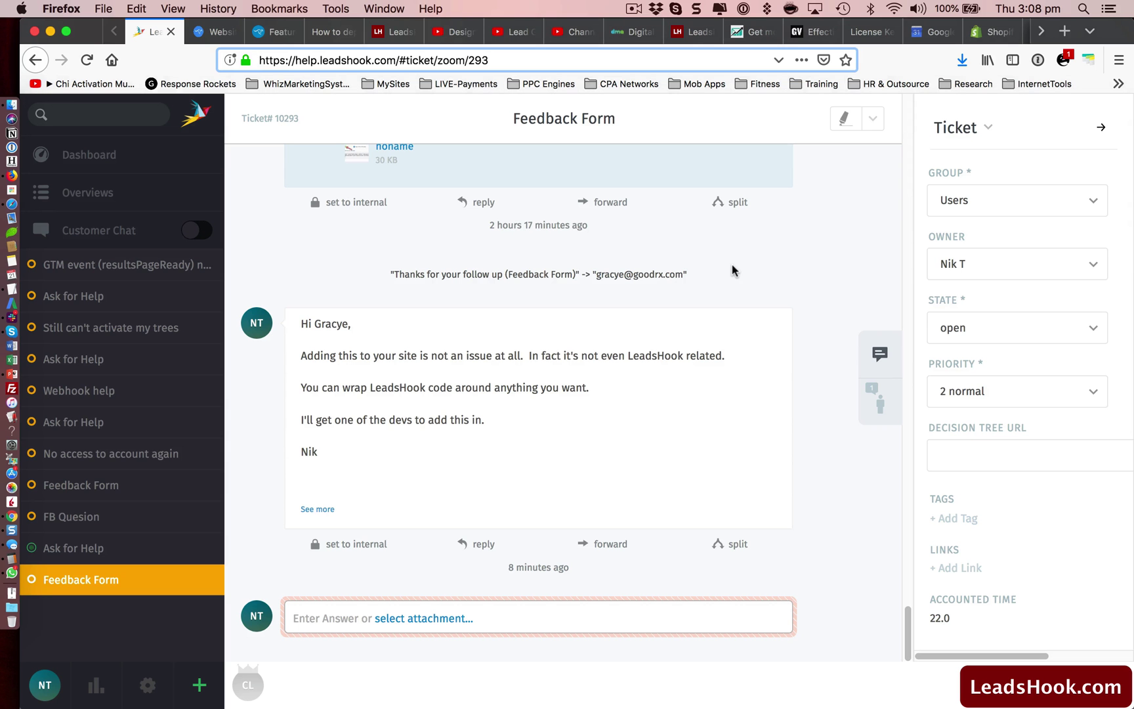
key(super+Tab)
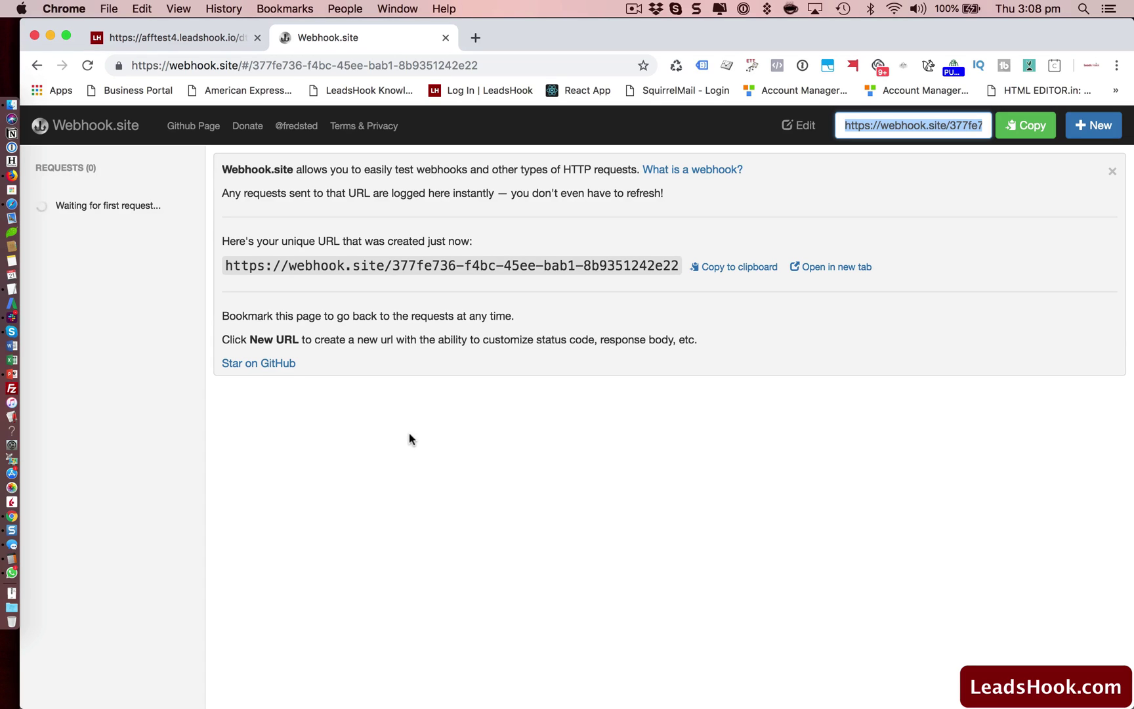
Replace webhook1's old URL with the copied webhook.site URL, checking it against the source tab.
click(185, 38)
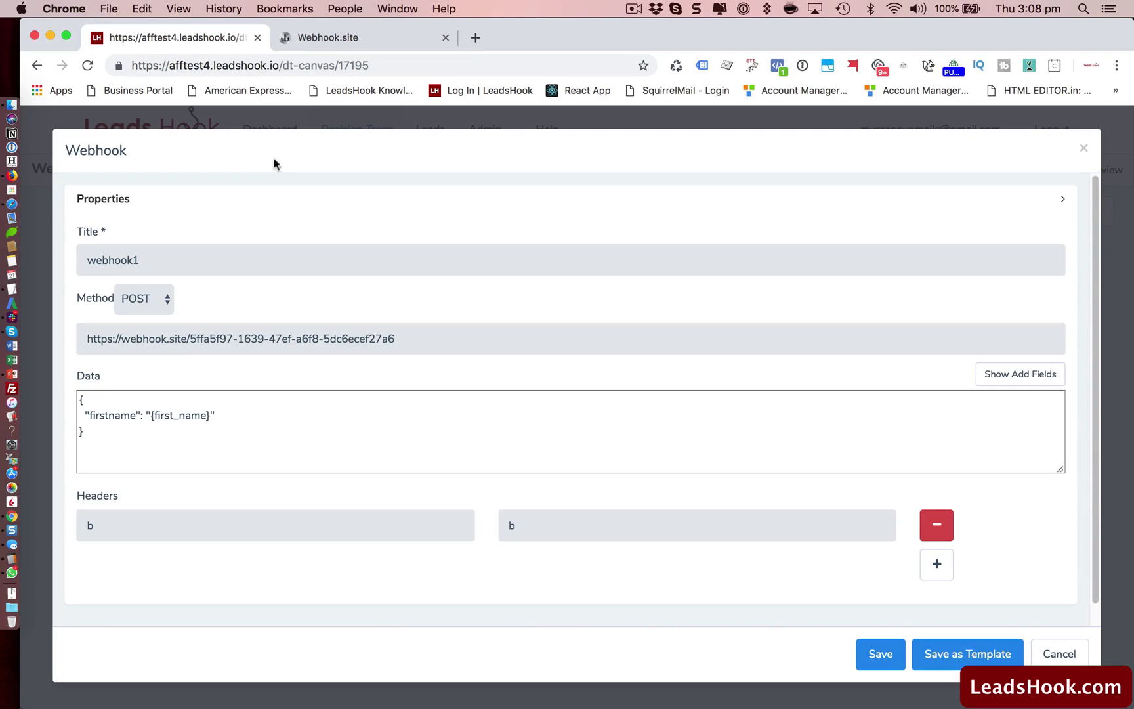
double_click(430, 340)
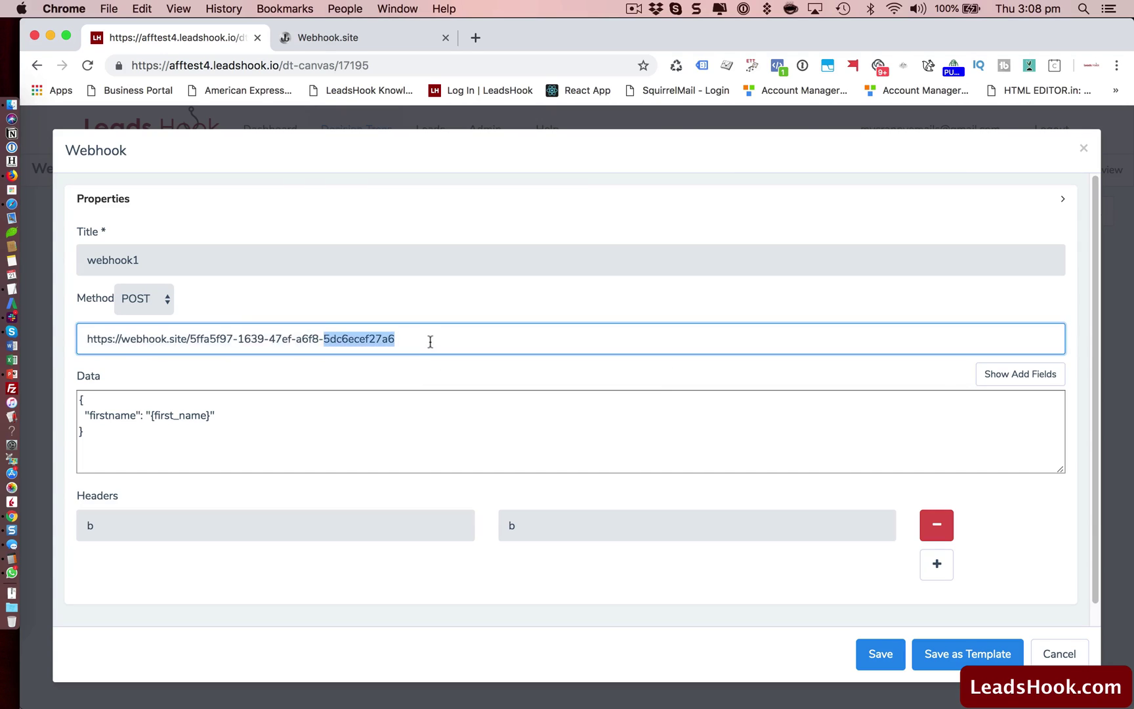
key(super+a)
key(BackSpace)
key(super+v)
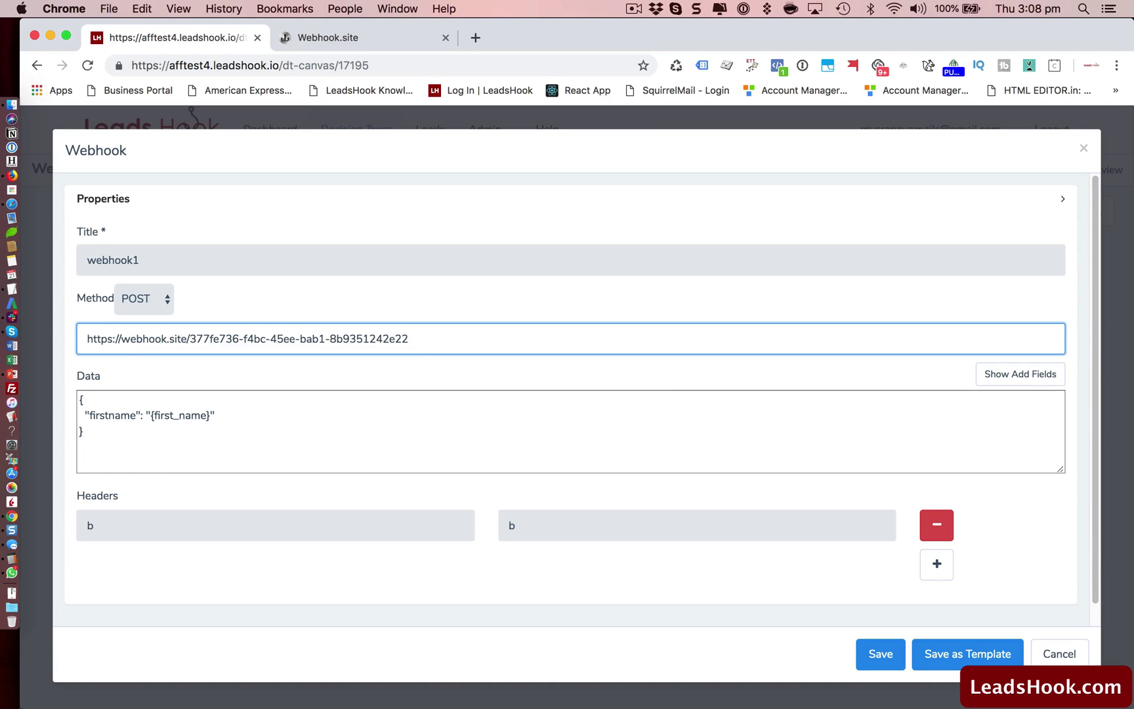
click(330, 39)
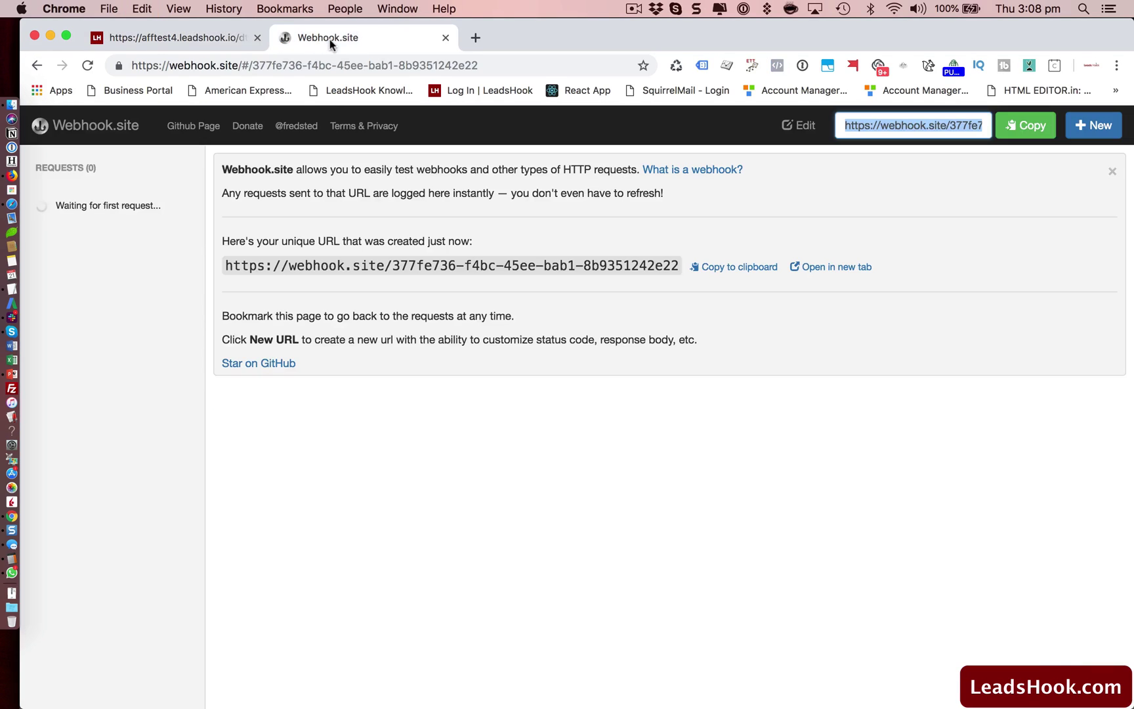
click(154, 32)
Change the firstname Data value from {first_name} to 'Nik', remove the b/b header row, and save.
click(217, 415)
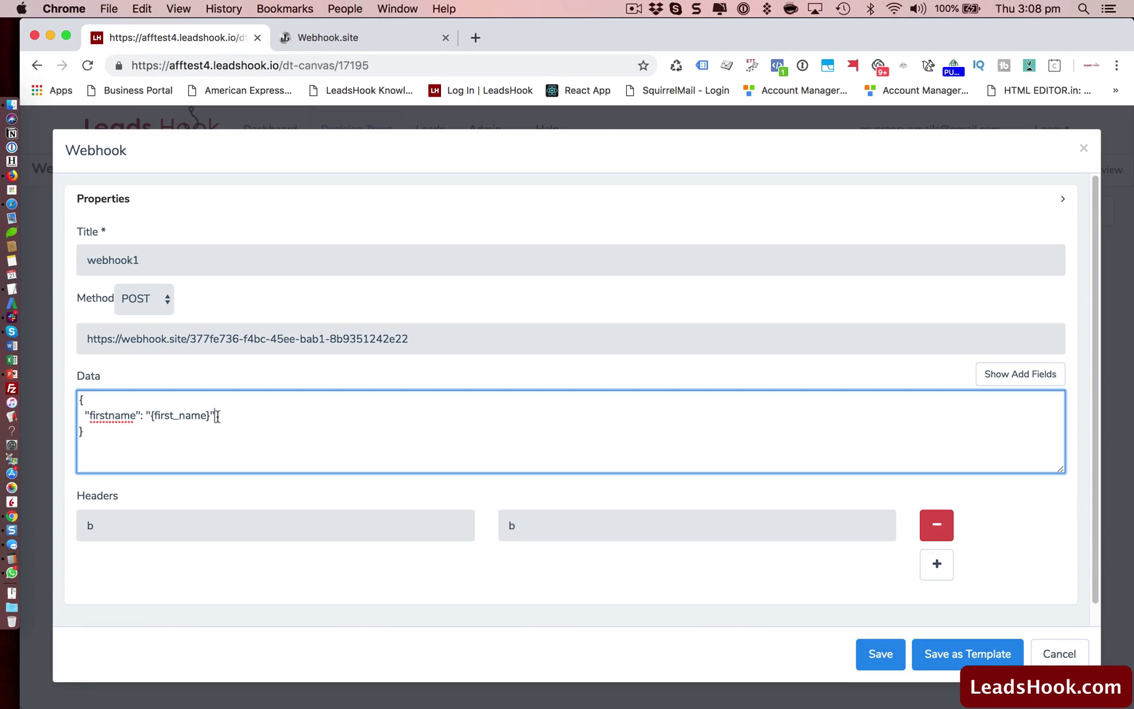
key(Left)
key(BackSpace)
key(BackSpace)
key(BackSpace)
key(BackSpace)
key(BackSpace)
key(BackSpace)
key(BackSpace)
key(BackSpace)
key(BackSpace)
key(BackSpace)
key(BackSpace)
text(nik@test.com)
key(BackSpace)
key(BackSpace)
key(BackSpace)
key(BackSpace)
key(BackSpace)
key(BackSpace)
key(BackSpace)
key(BackSpace)
key(BackSpace)
key(BackSpace)
key(BackSpace)
key(BackSpace)
text(Nik)
click(931, 539)
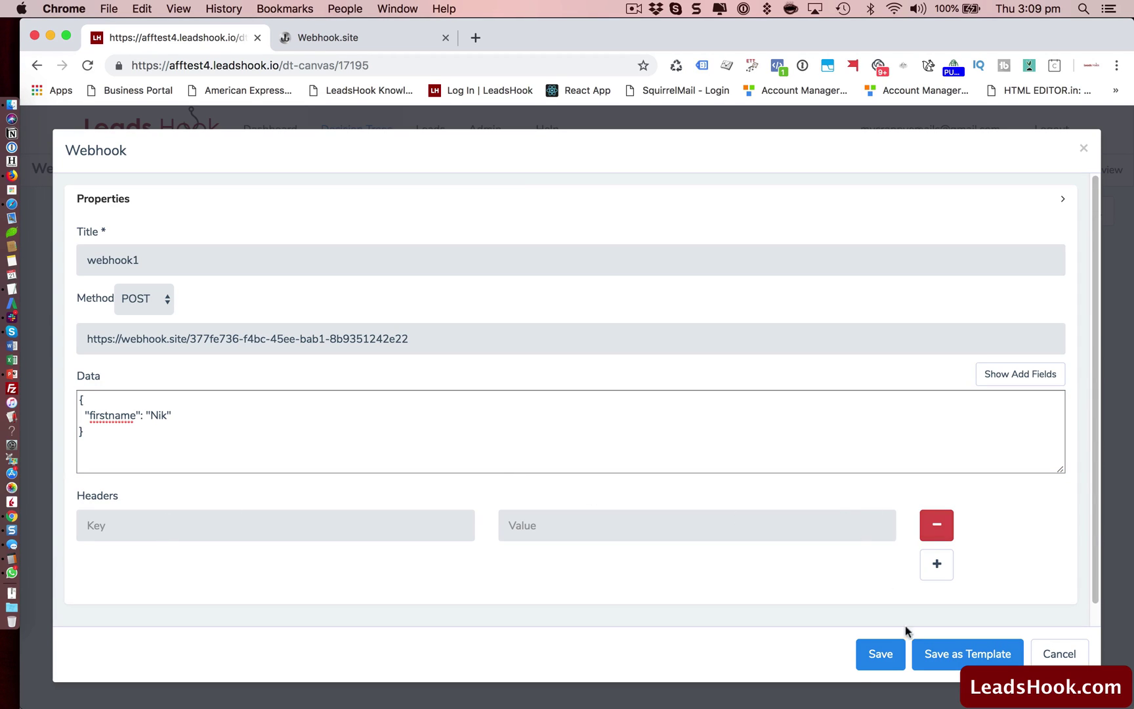
click(880, 654)
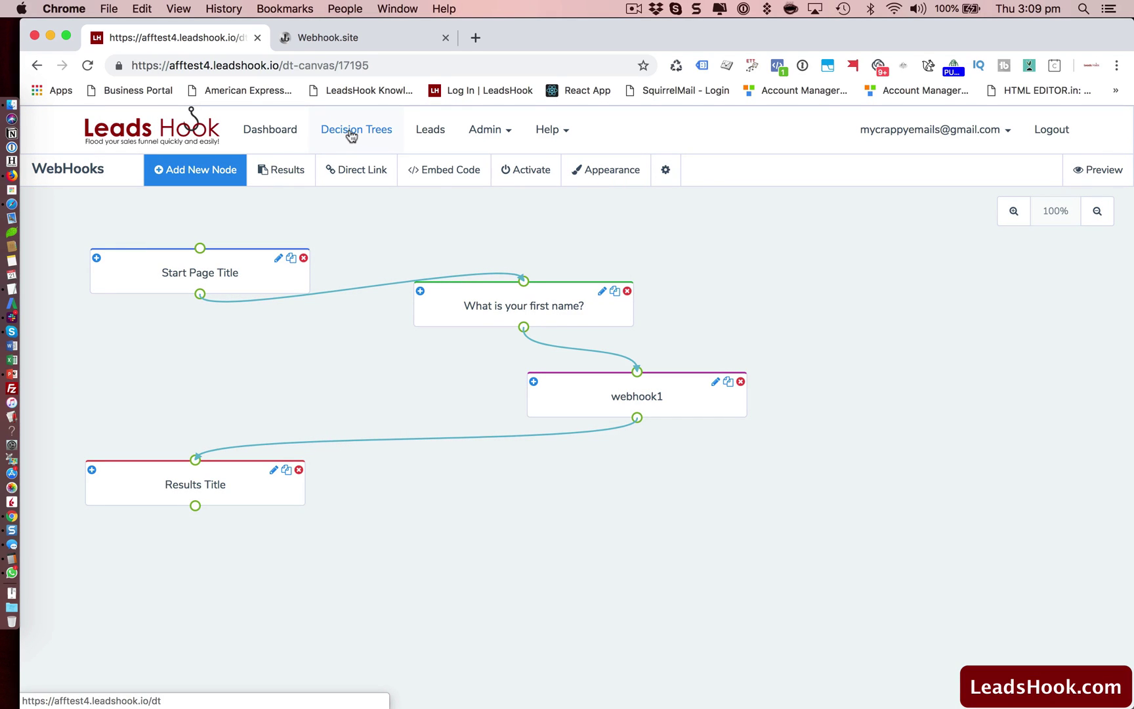
Activate the WebHooks tree, open its direct link survey in a new tab, and start it.
click(514, 172)
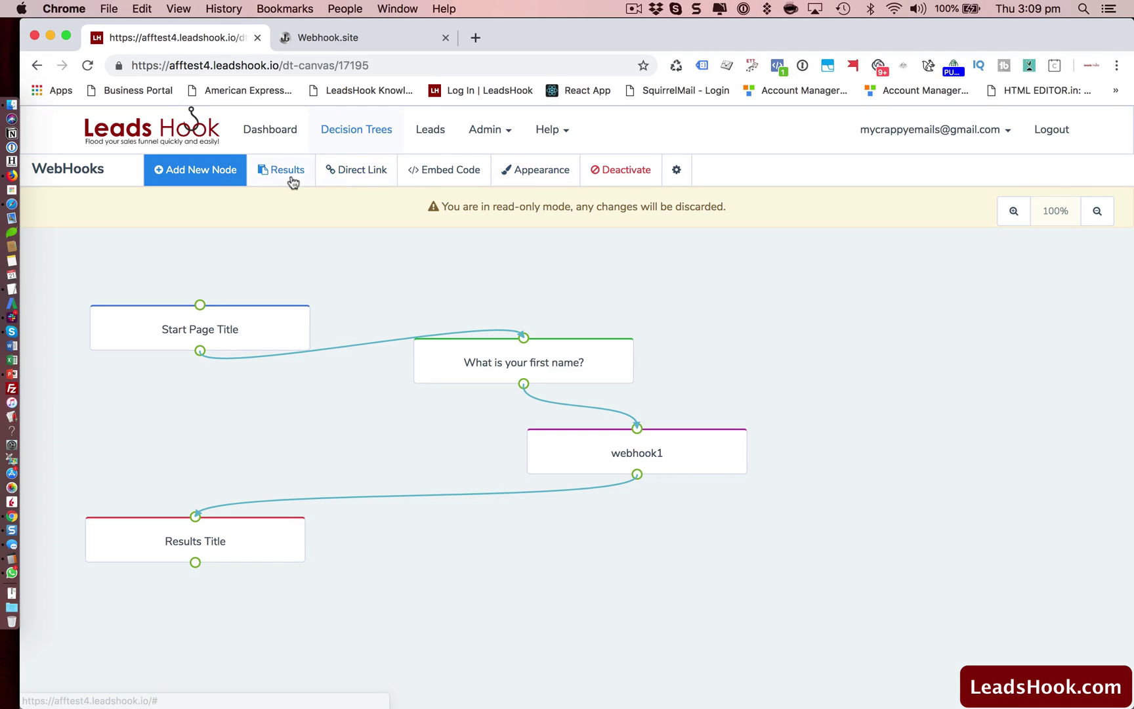
click(361, 170)
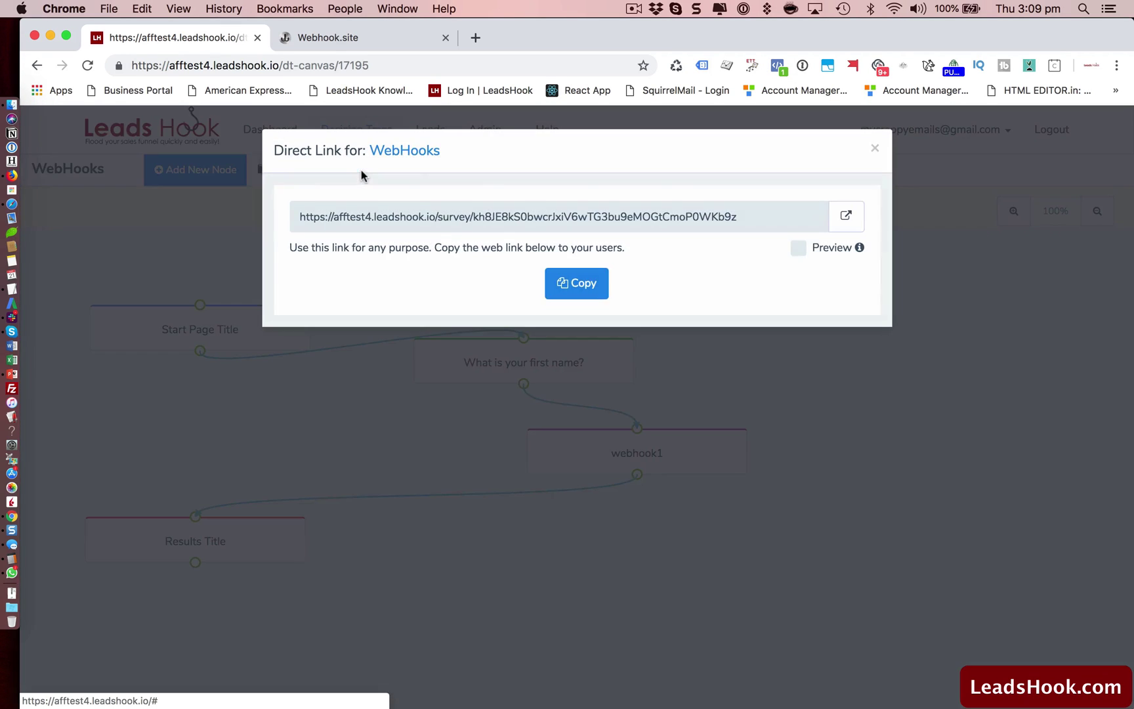
click(847, 218)
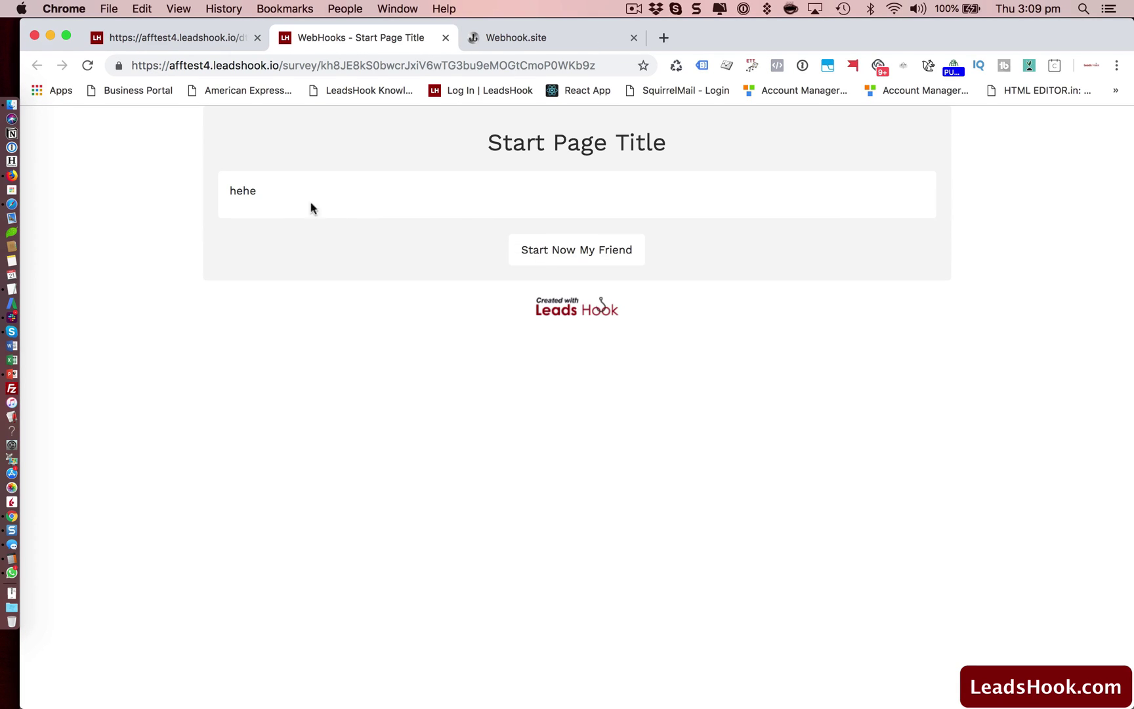
click(573, 263)
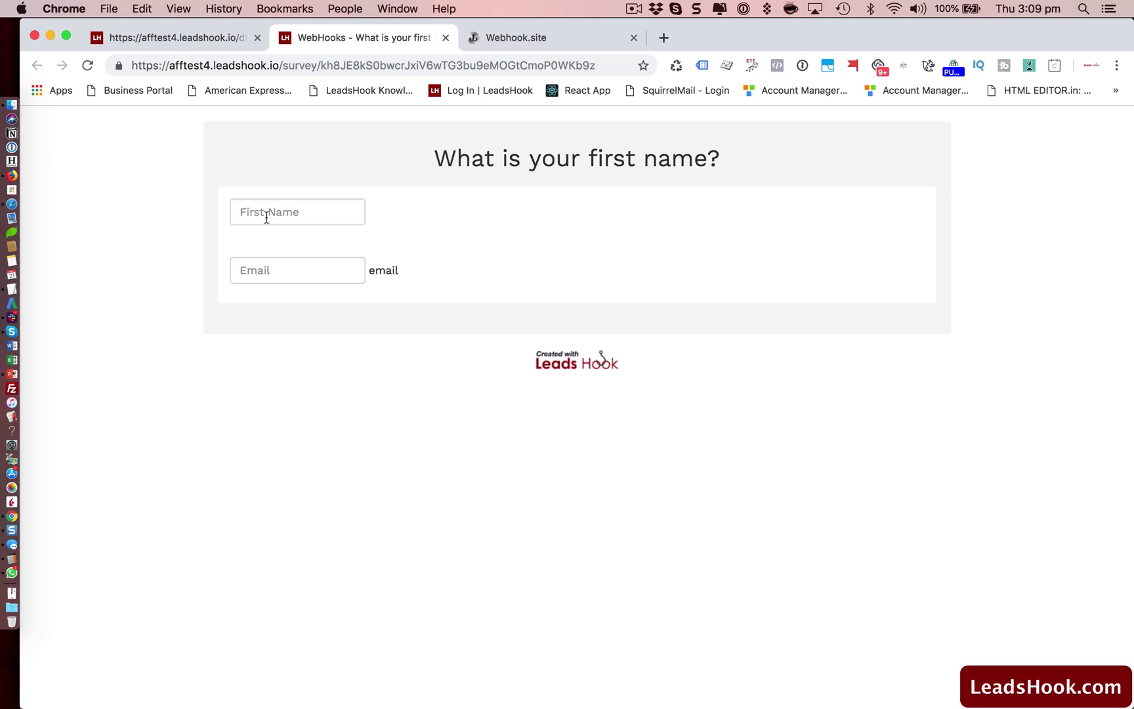
Fill the first name and email from saved suggestions and submit to reach Results Title.
click(266, 218)
click(270, 252)
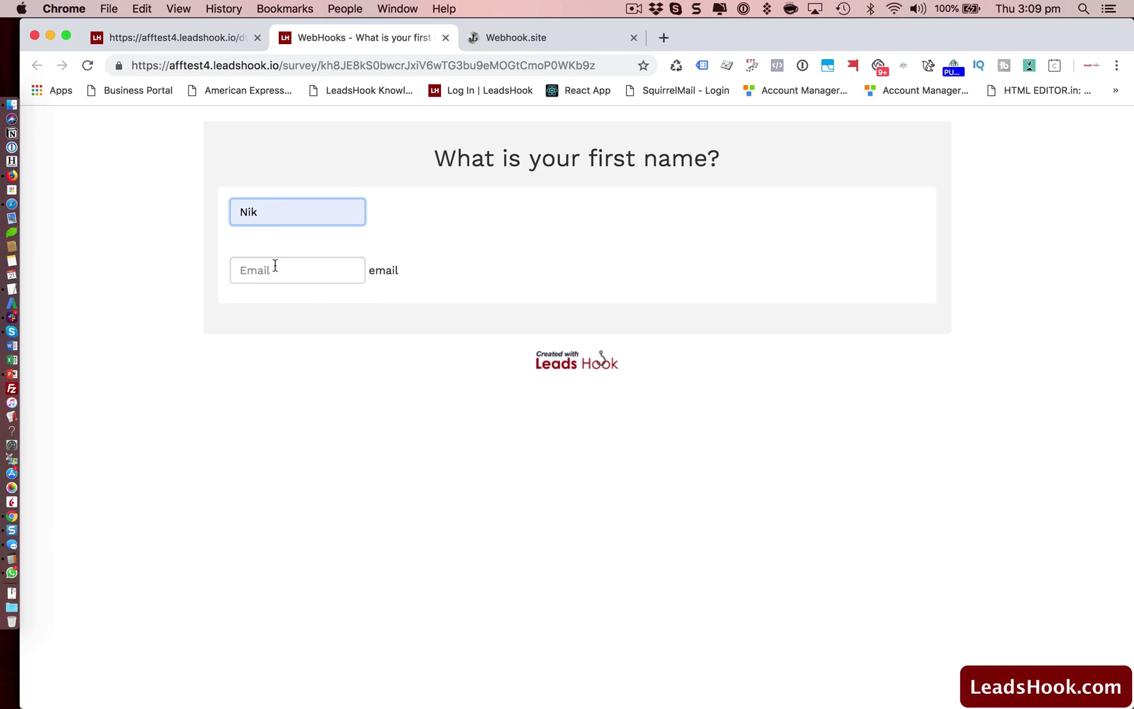
click(275, 265)
click(296, 300)
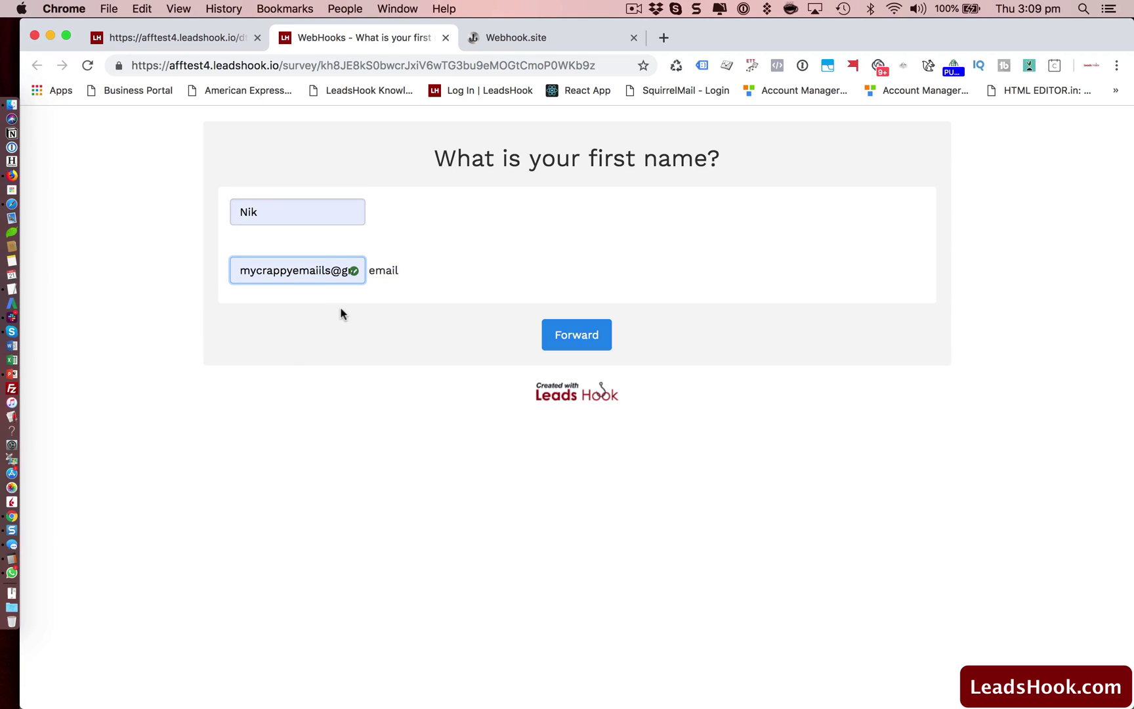
click(559, 335)
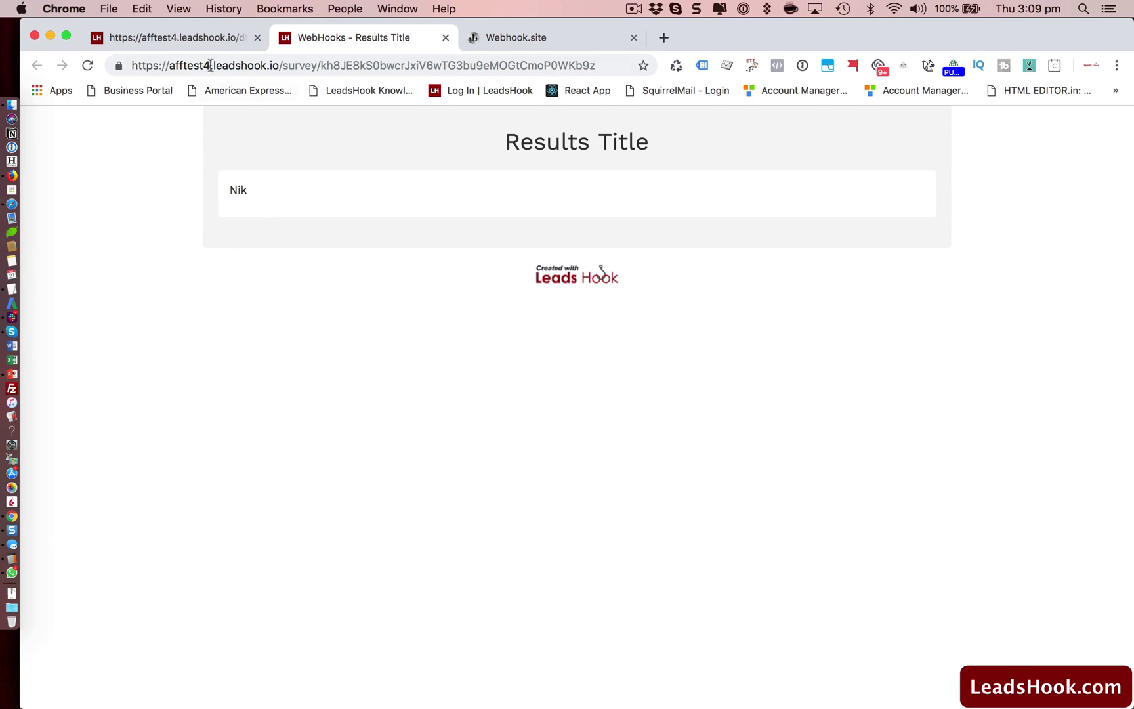
click(531, 37)
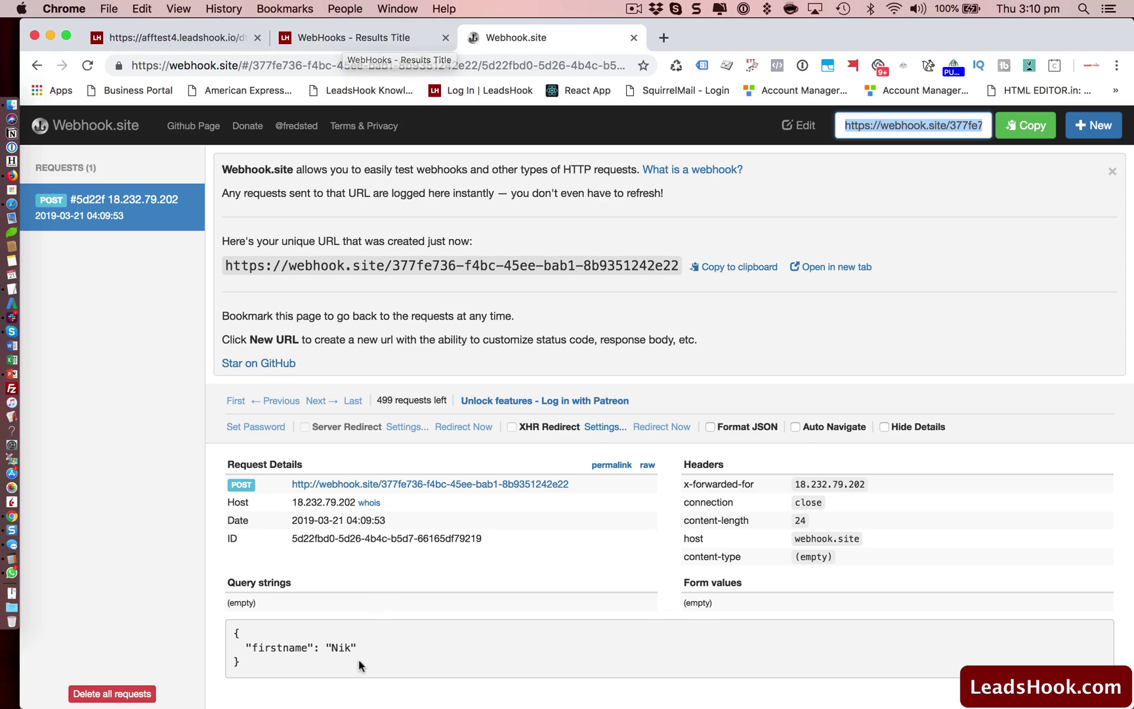
click(322, 37)
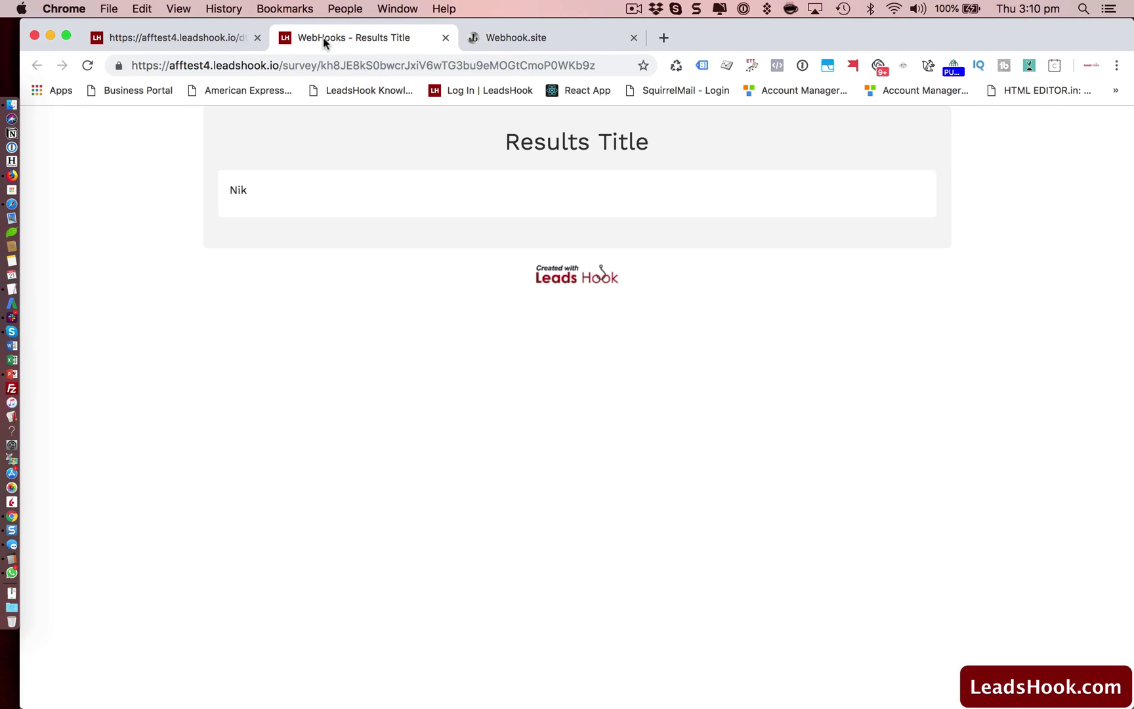
Close the direct link window, deactivate the tree, and open webhook1's settings.
click(202, 37)
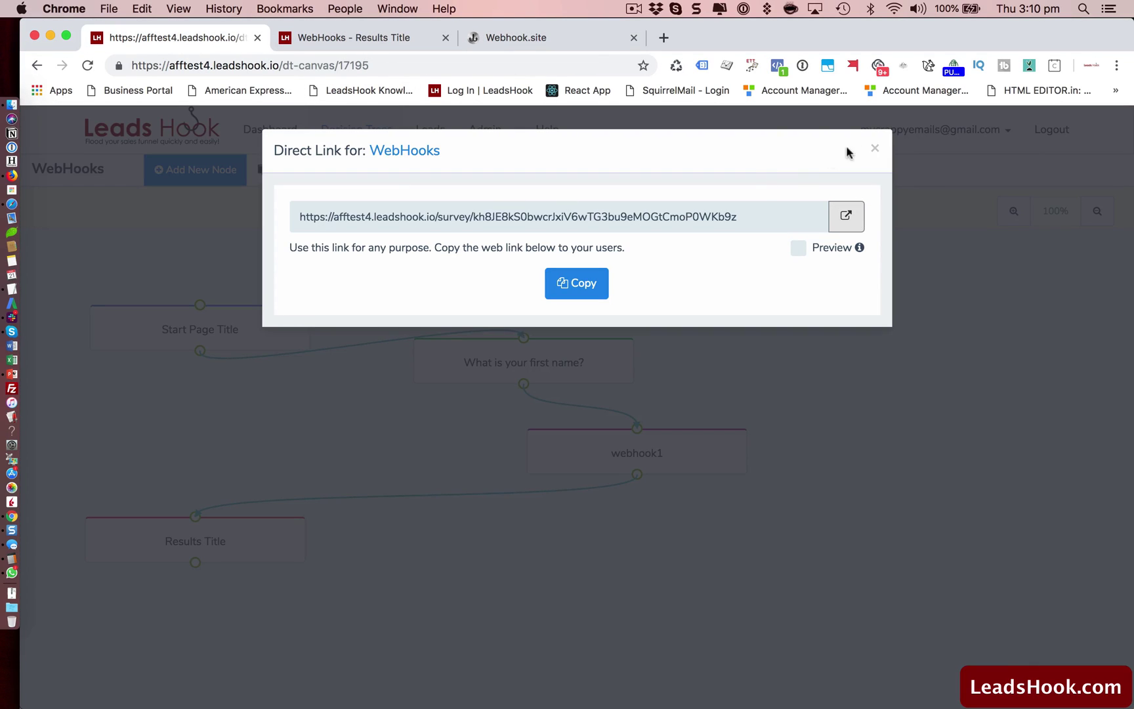
click(875, 149)
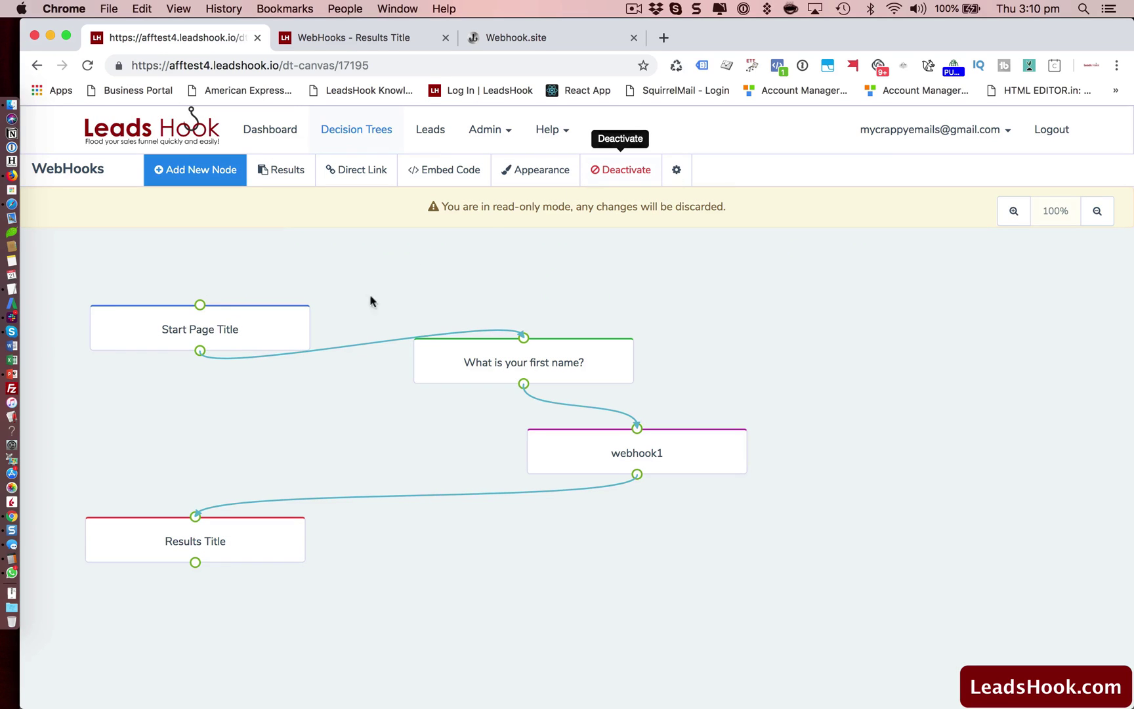
click(623, 171)
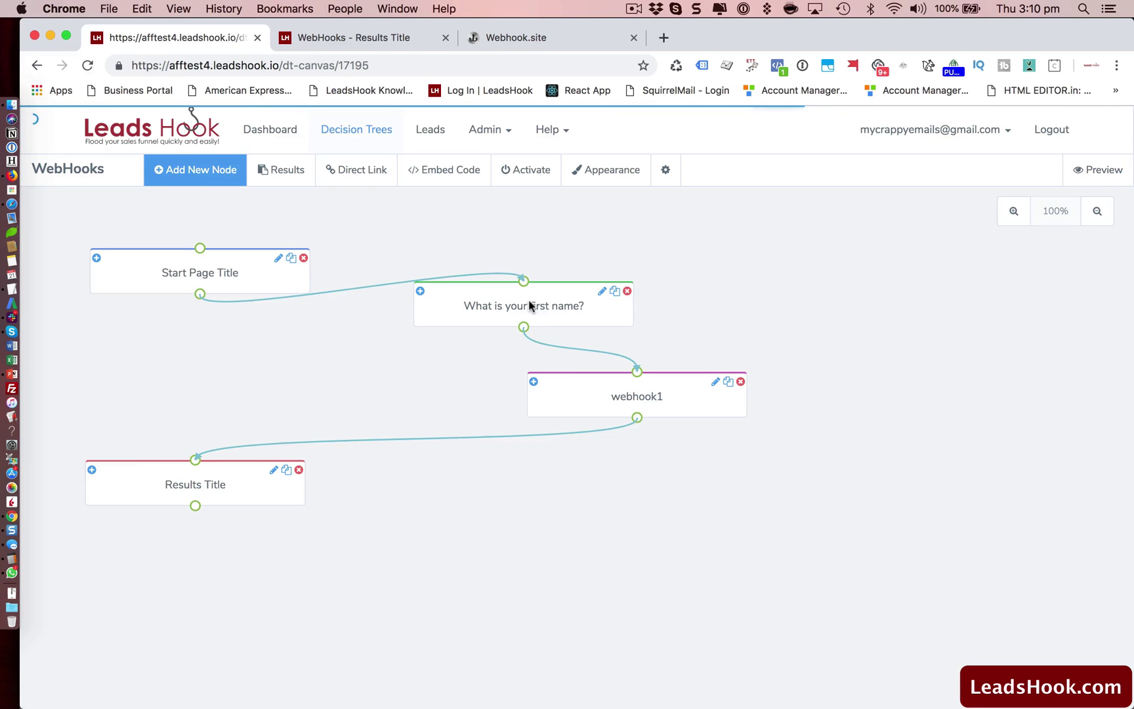
click(640, 402)
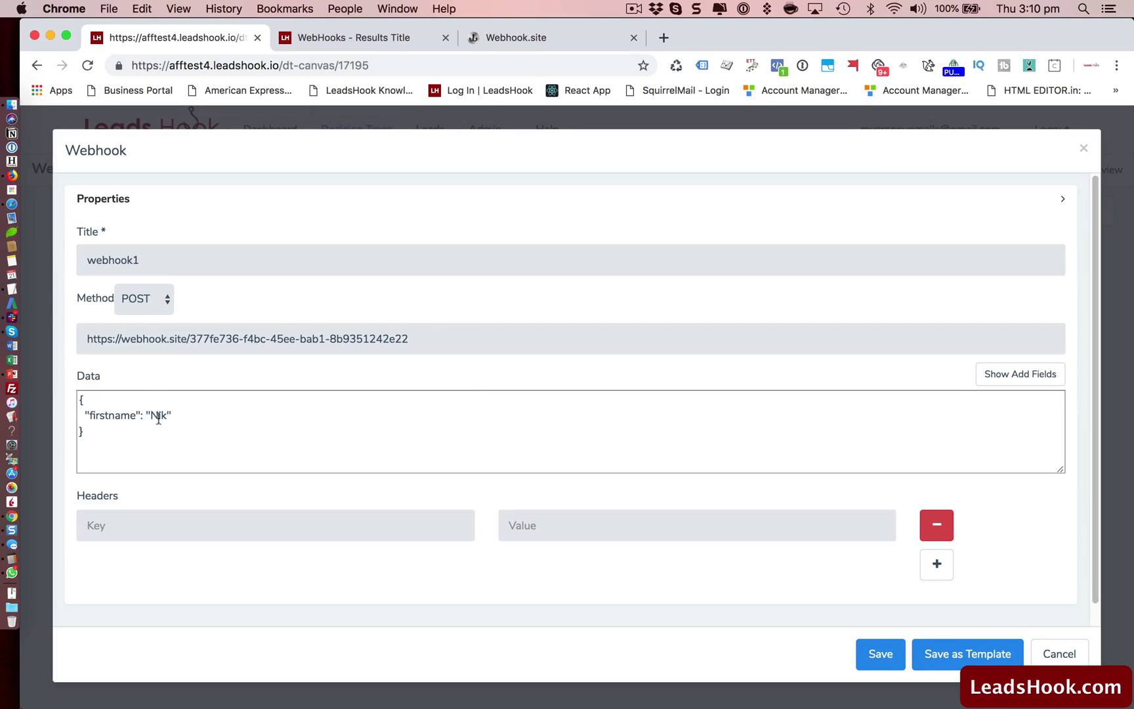
Replace the hard-coded firstname value with {first_name}, try the field search for 'fir', and save.
click(167, 414)
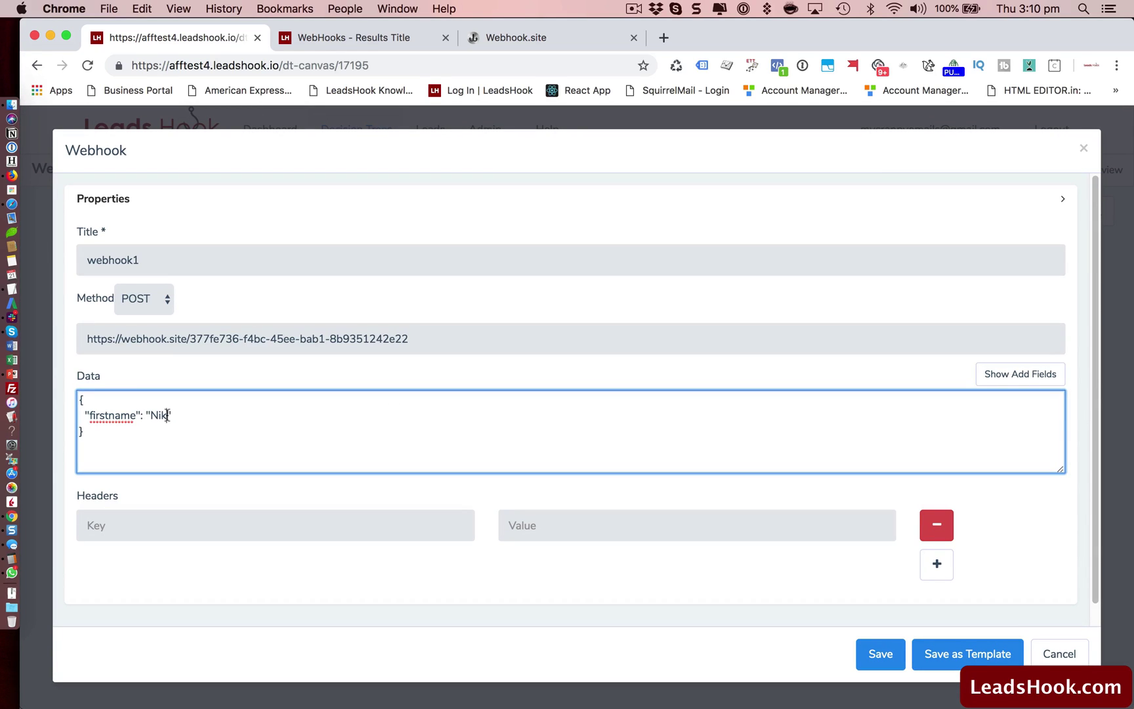
key(BackSpace)
key(BackSpace)
key(BackSpace)
text({first_name})
click(1021, 375)
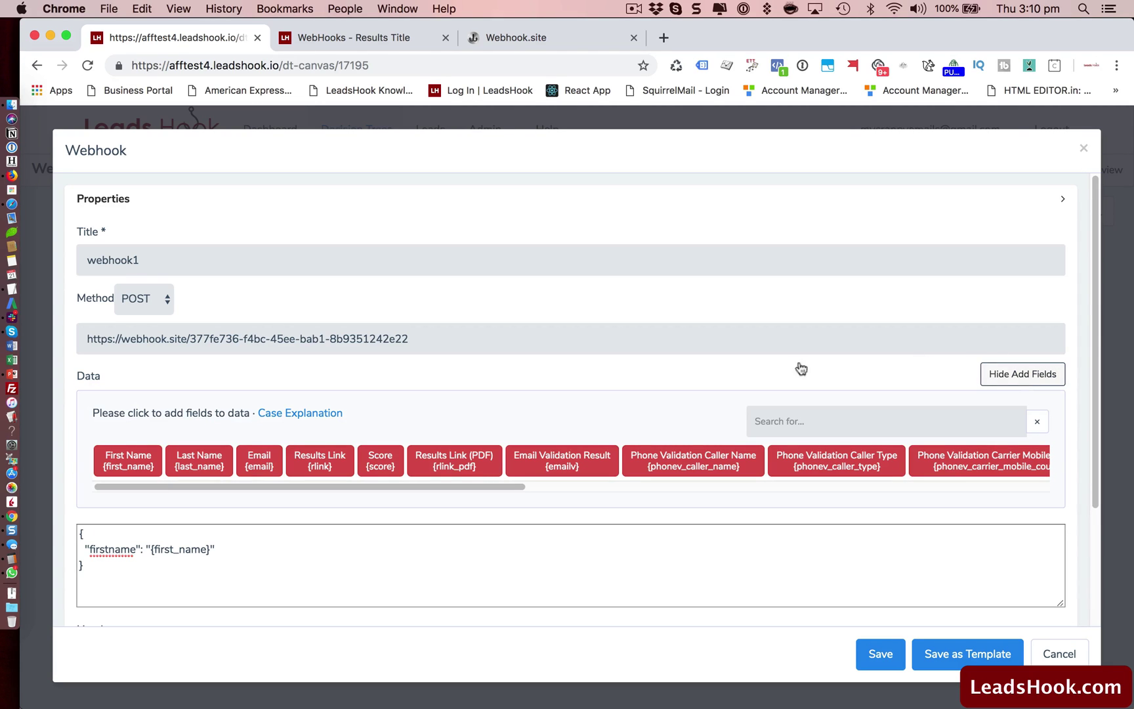
click(785, 419)
text(f)
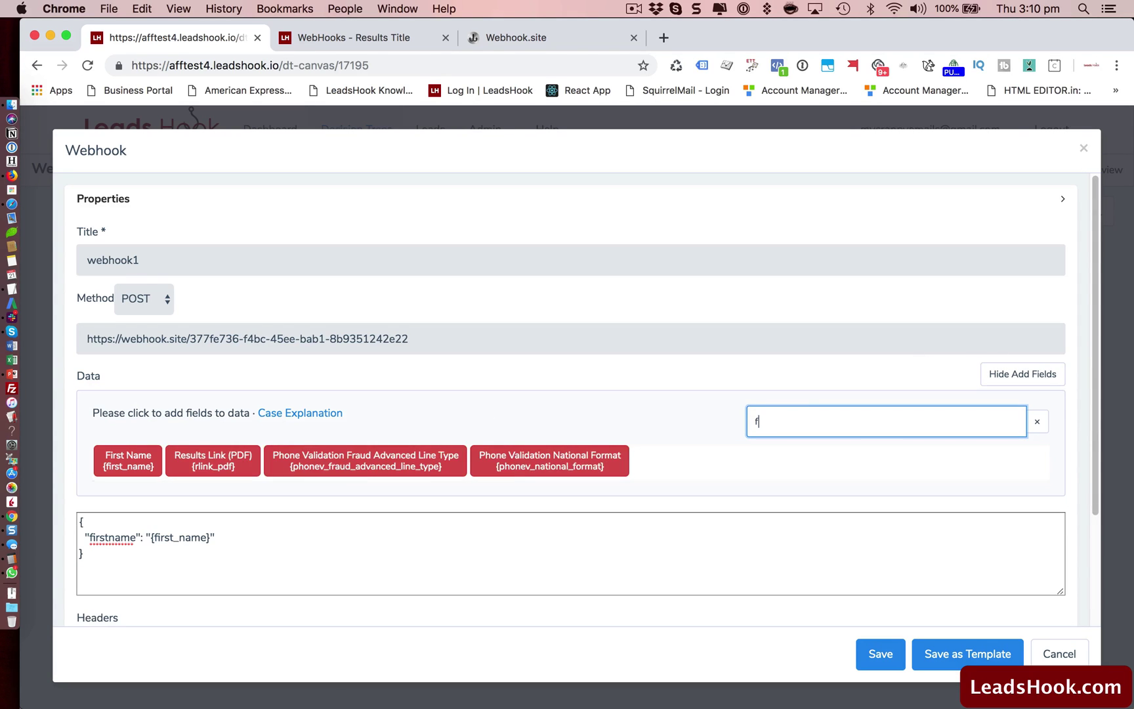
text(ir)
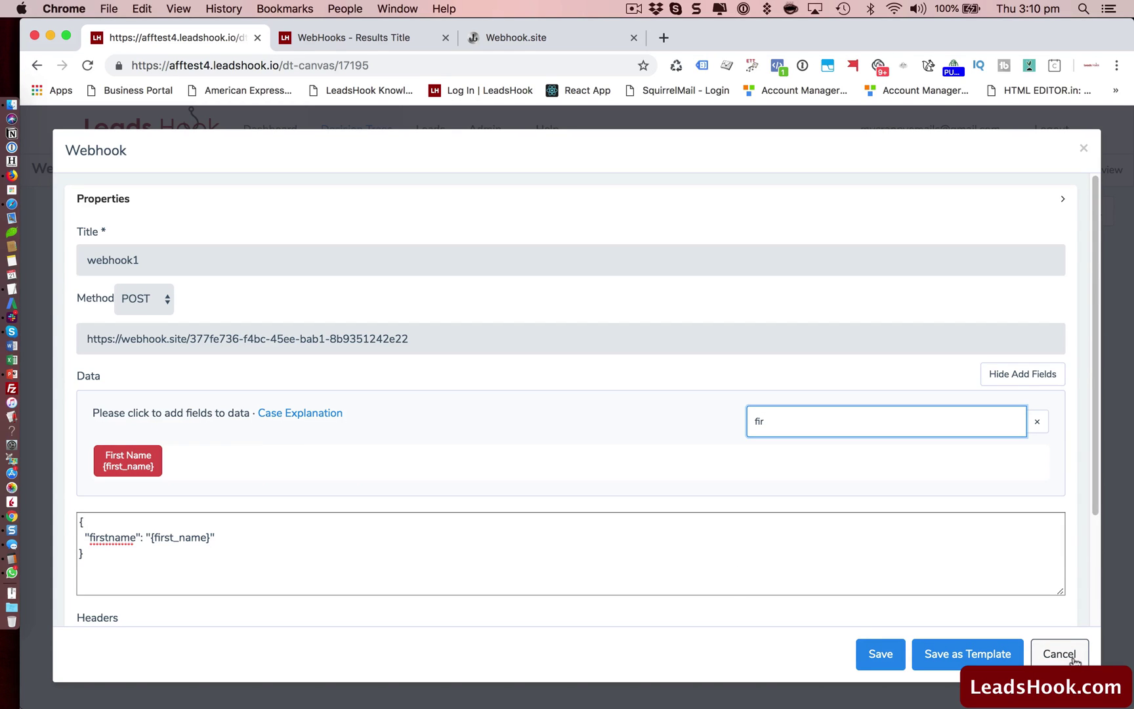
click(1037, 422)
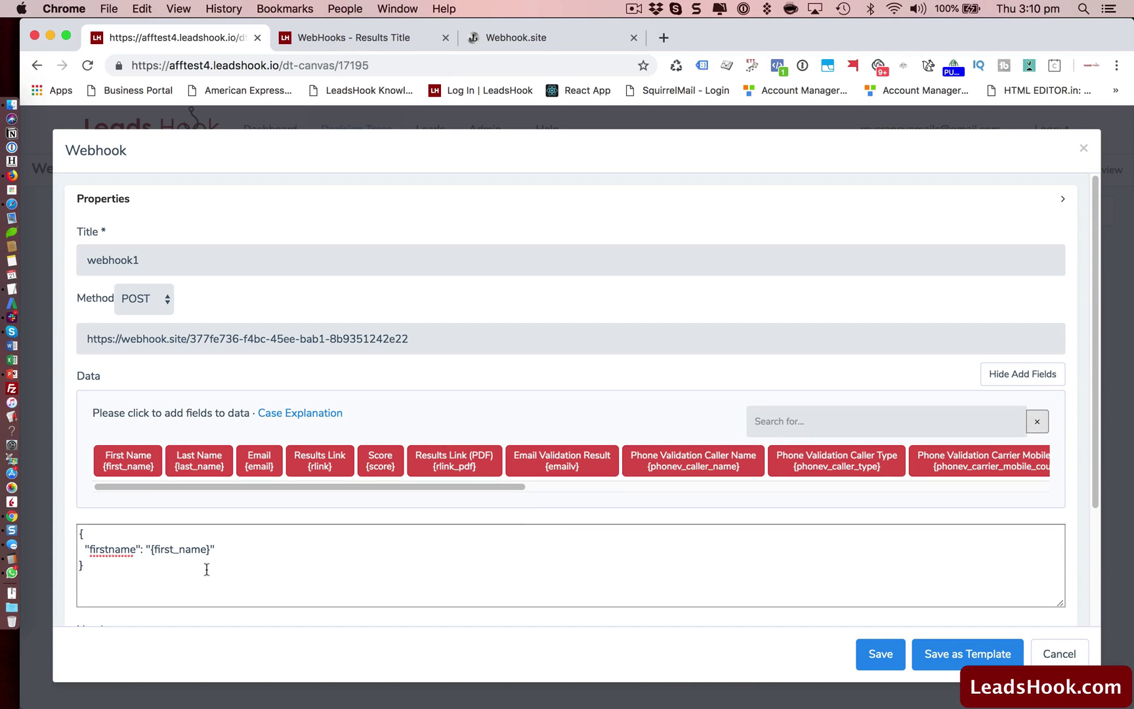
click(880, 655)
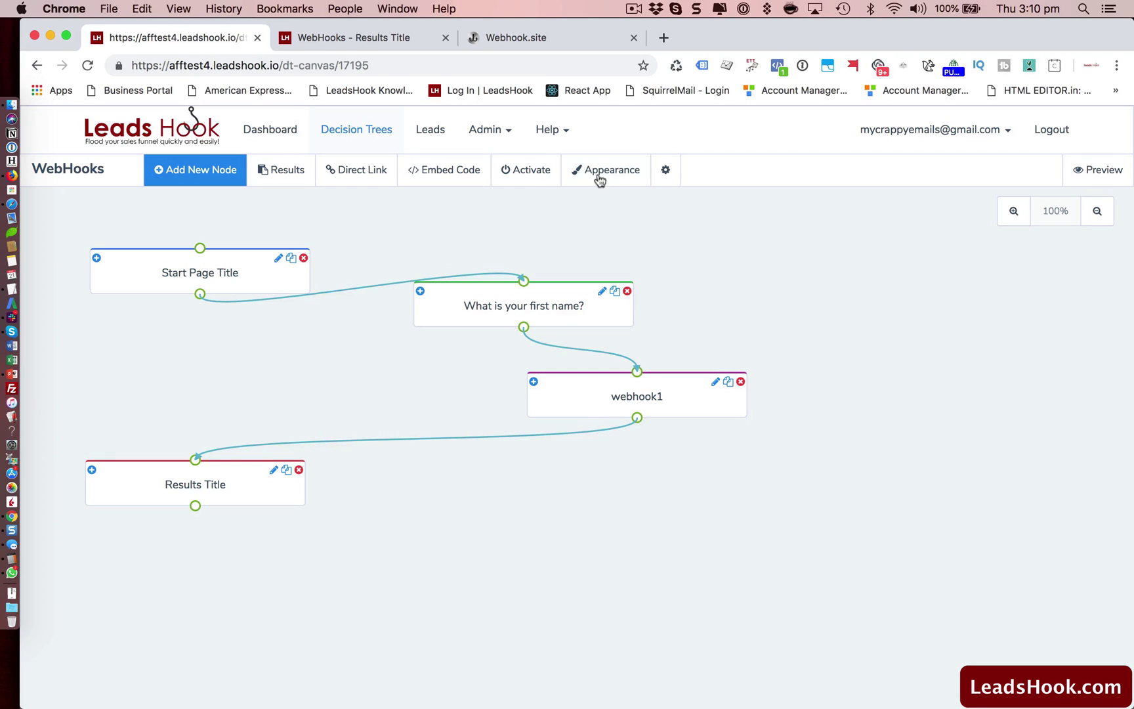
Reactivate the tree, then reload the live survey tab and start the survey again.
click(519, 169)
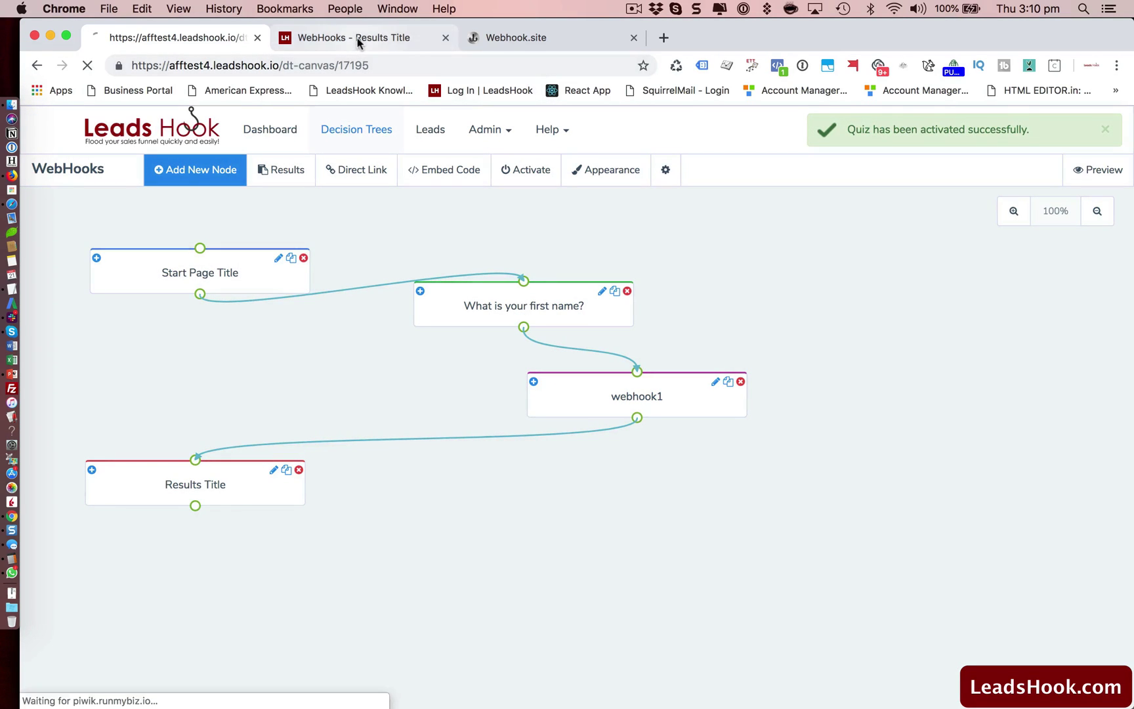
click(357, 37)
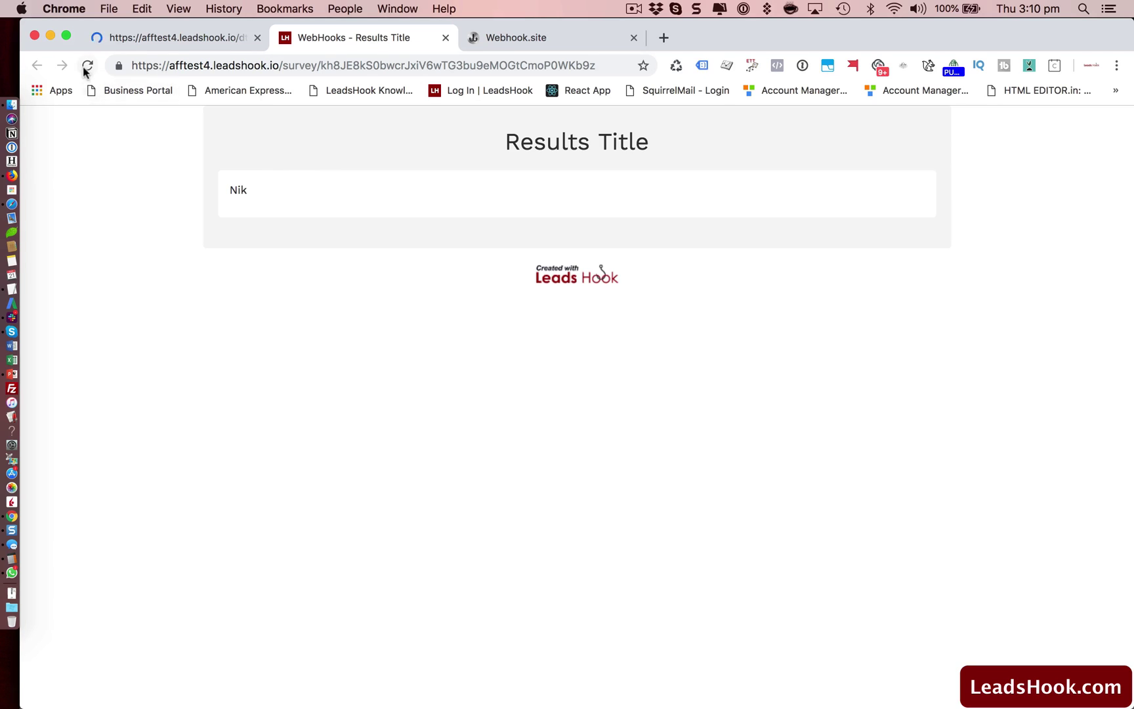
click(142, 40)
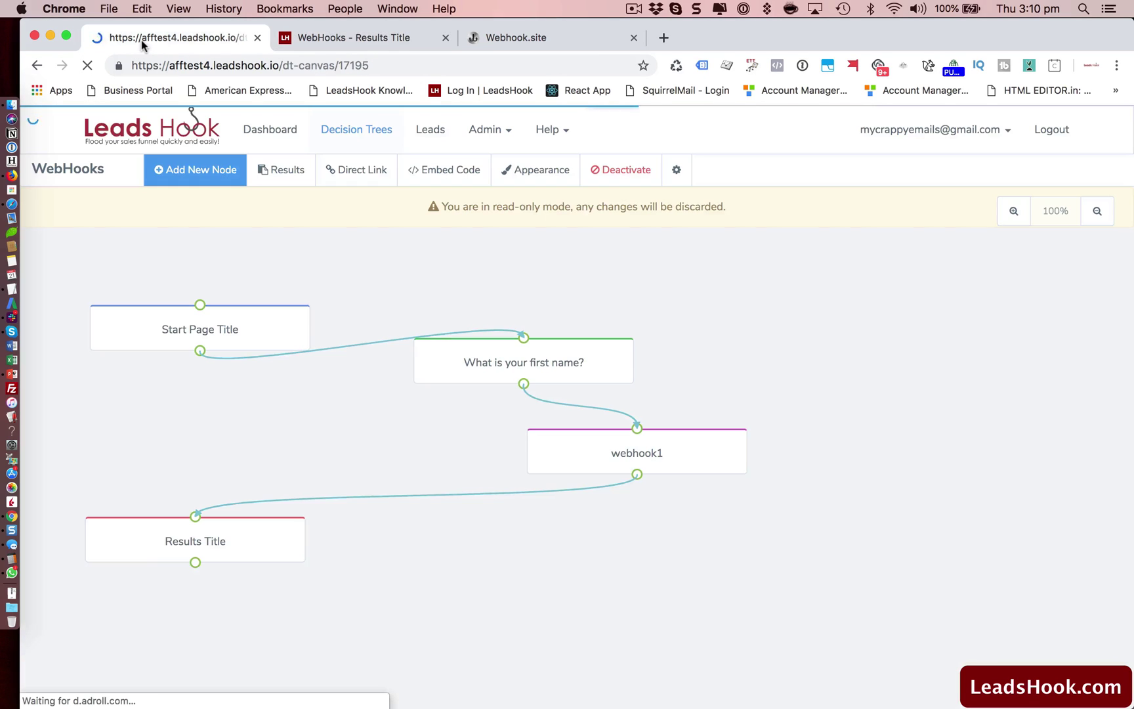
click(345, 38)
click(87, 67)
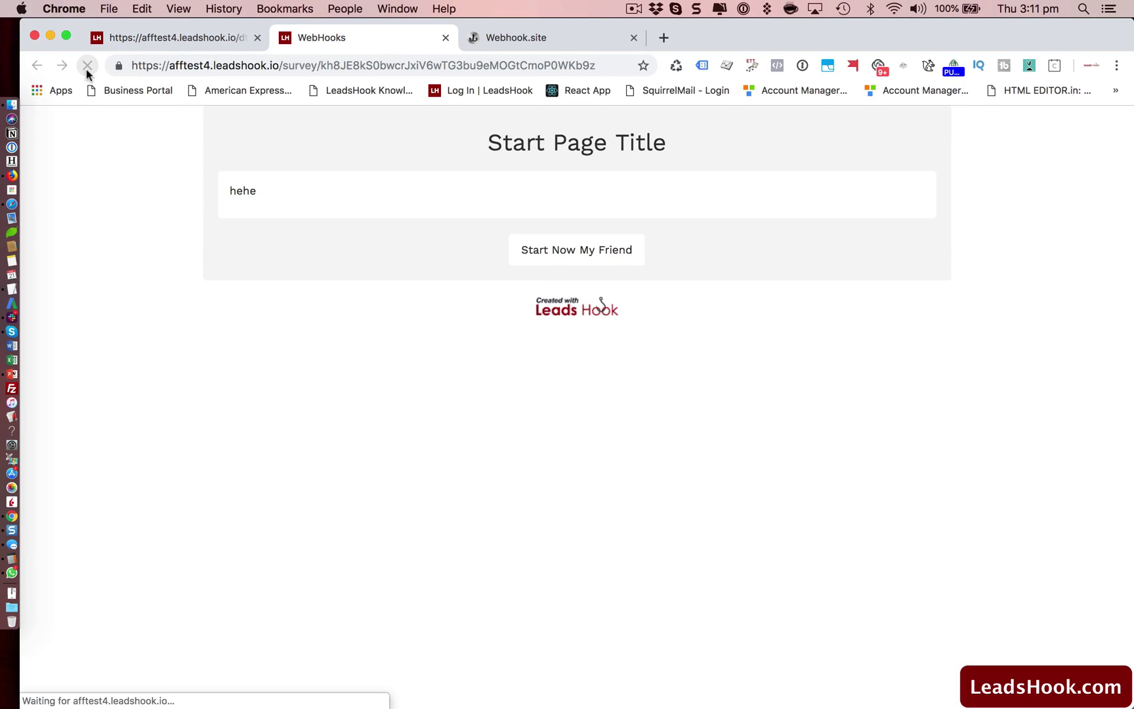
click(581, 261)
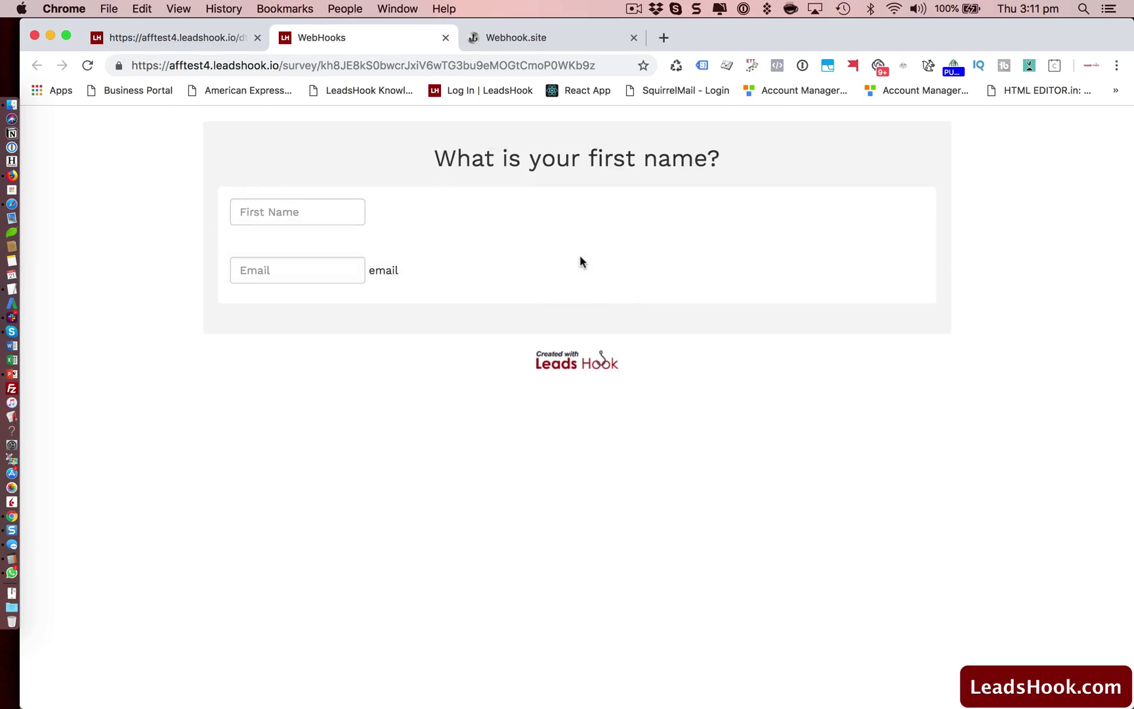
Enter first name 'Nik' and a suggested e-mail address, then submit to reach Results Title.
click(282, 212)
text(Nik)
click(286, 244)
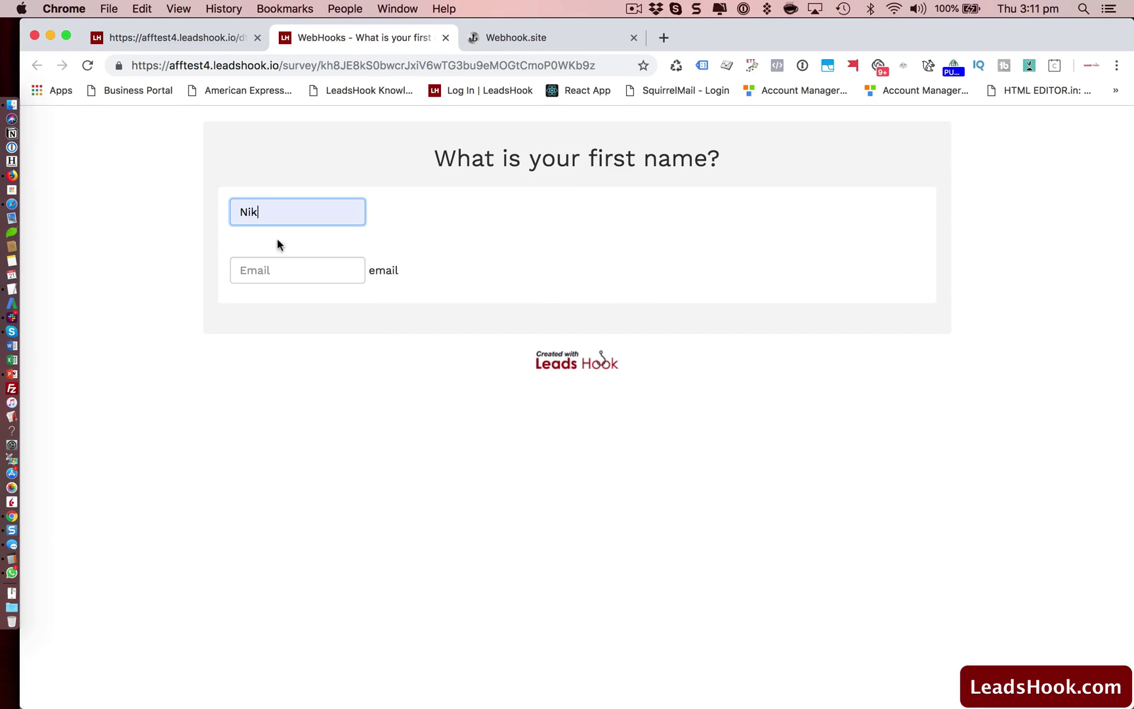
click(268, 271)
text(m)
click(286, 304)
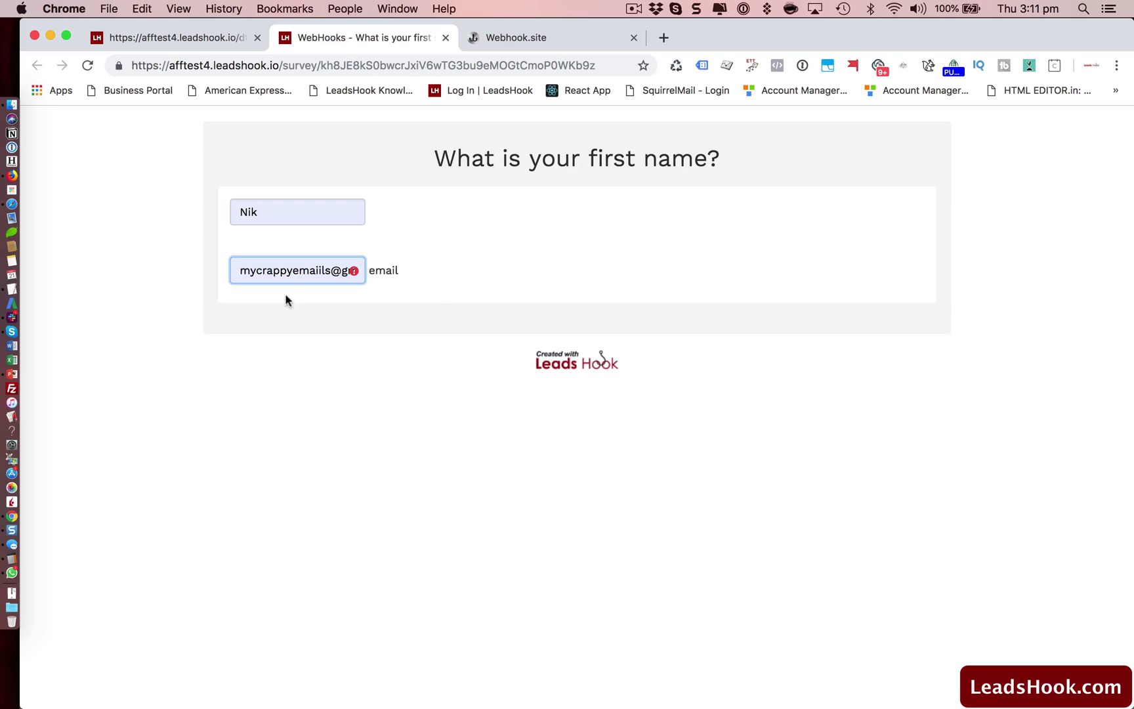
click(553, 338)
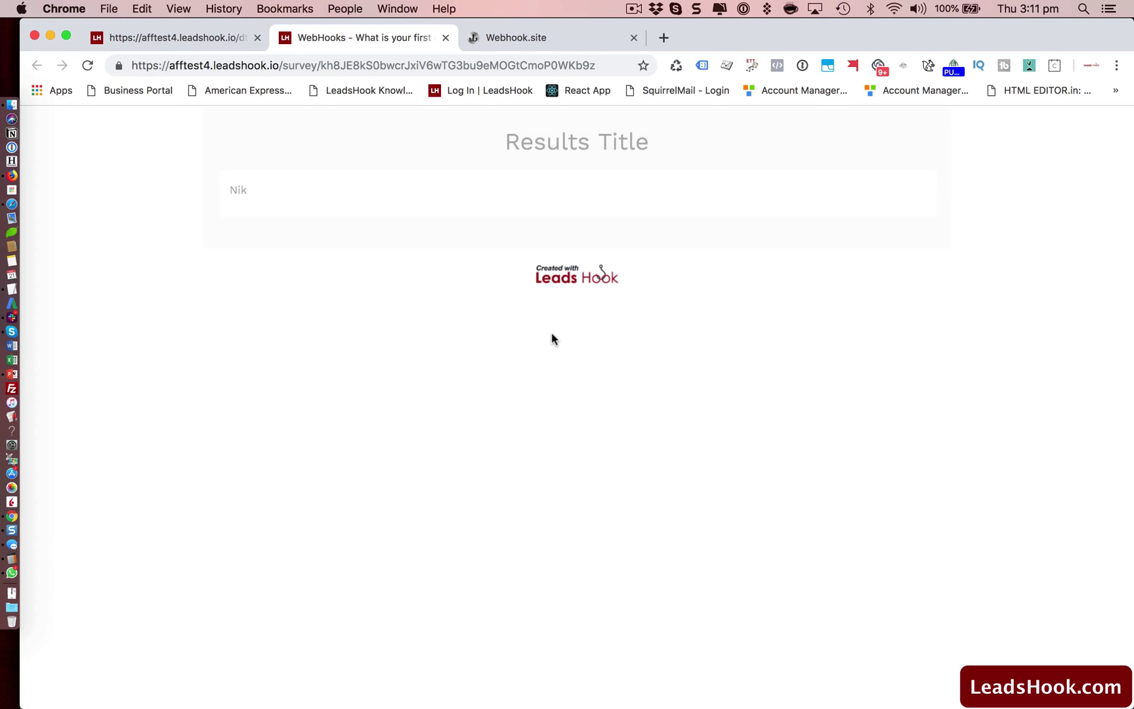
Open the newest POST in Webhook.site, highlight its firstname value, then go back to LeadsHook.
click(565, 39)
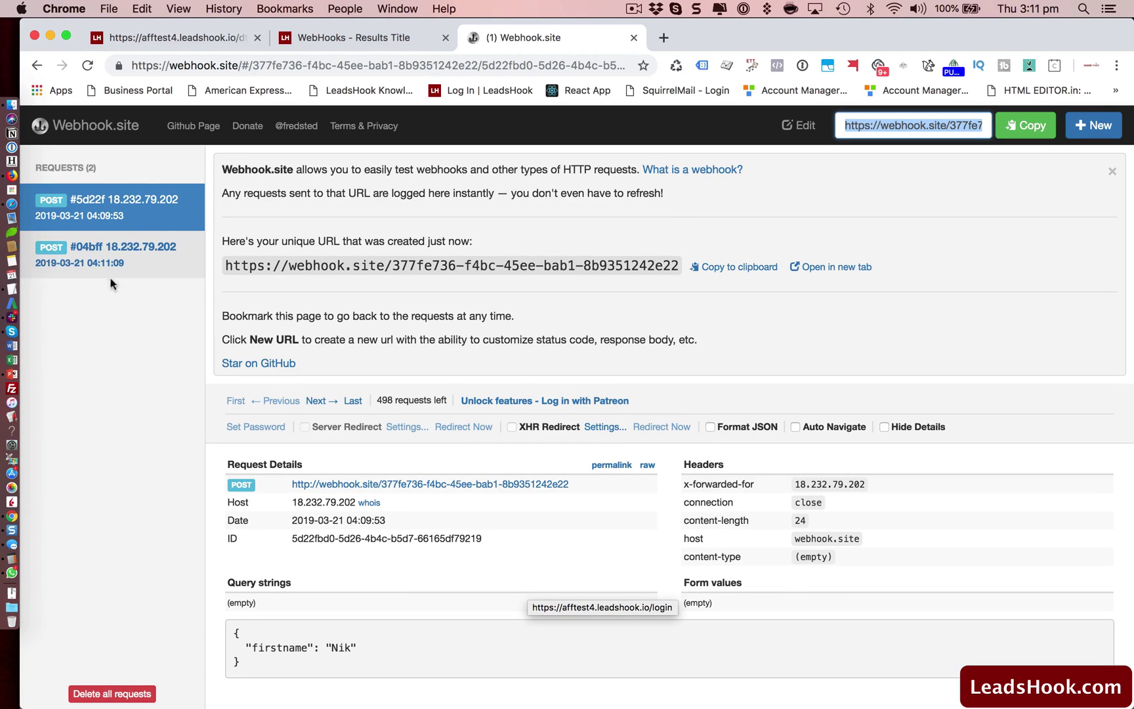
click(139, 263)
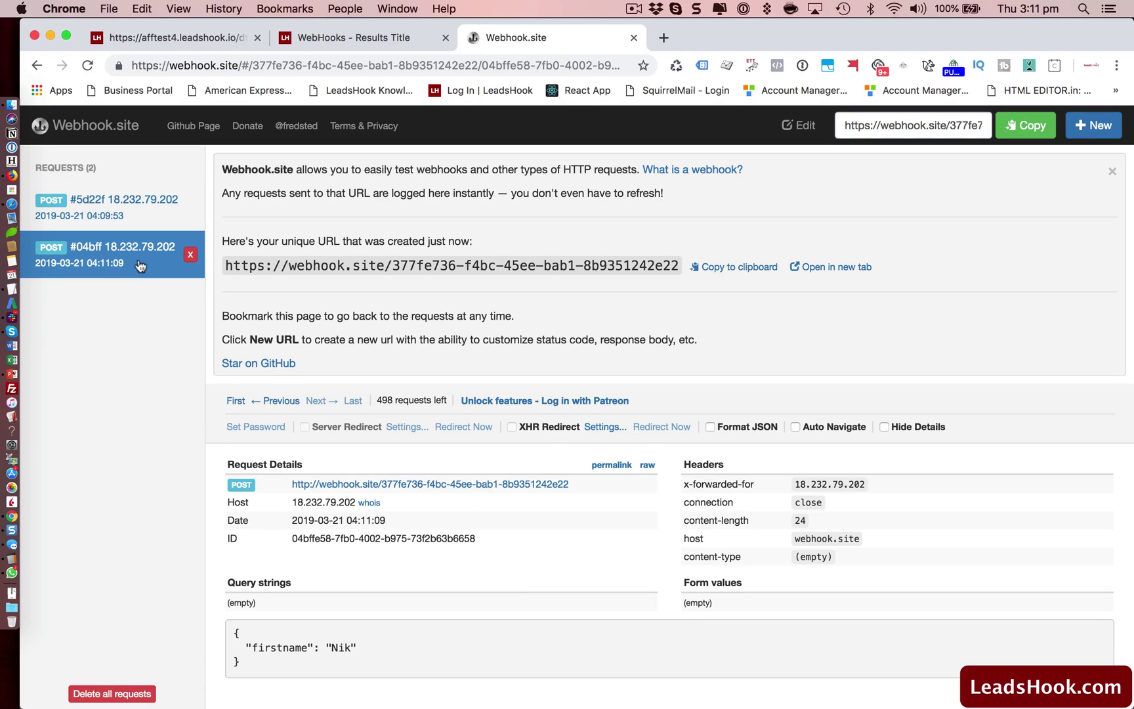
double_click(332, 647)
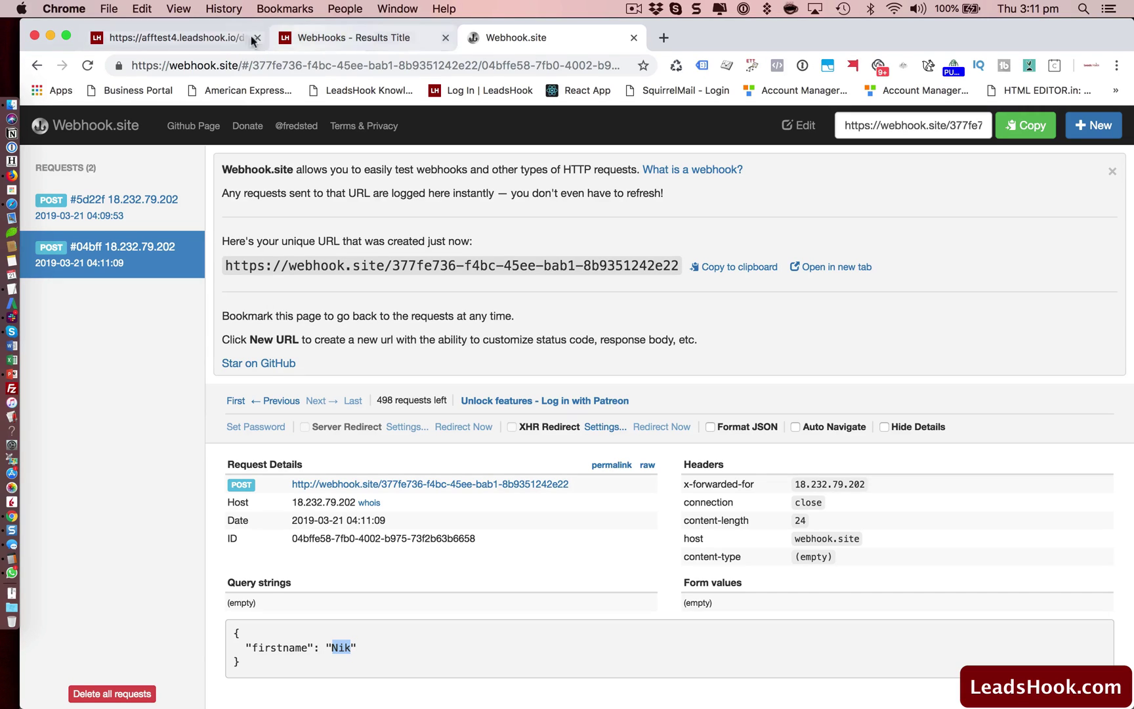
click(210, 42)
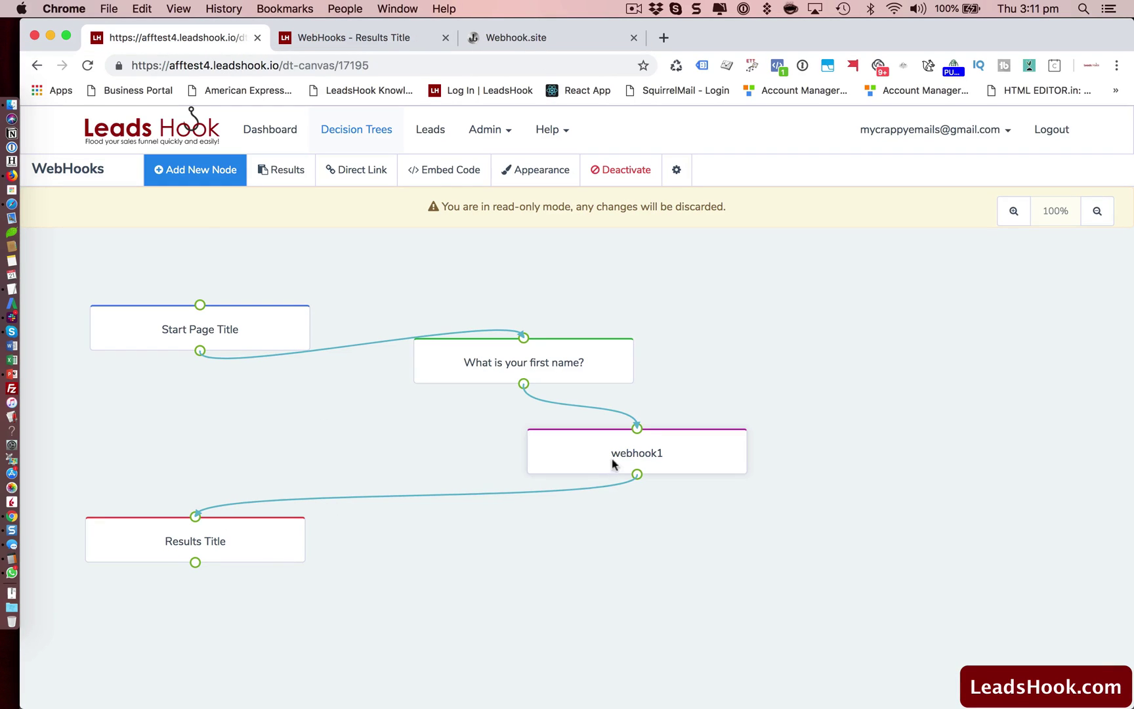
Check webhook1, confirm the question's text field is named first_name, then reopen webhook1's settings.
click(630, 461)
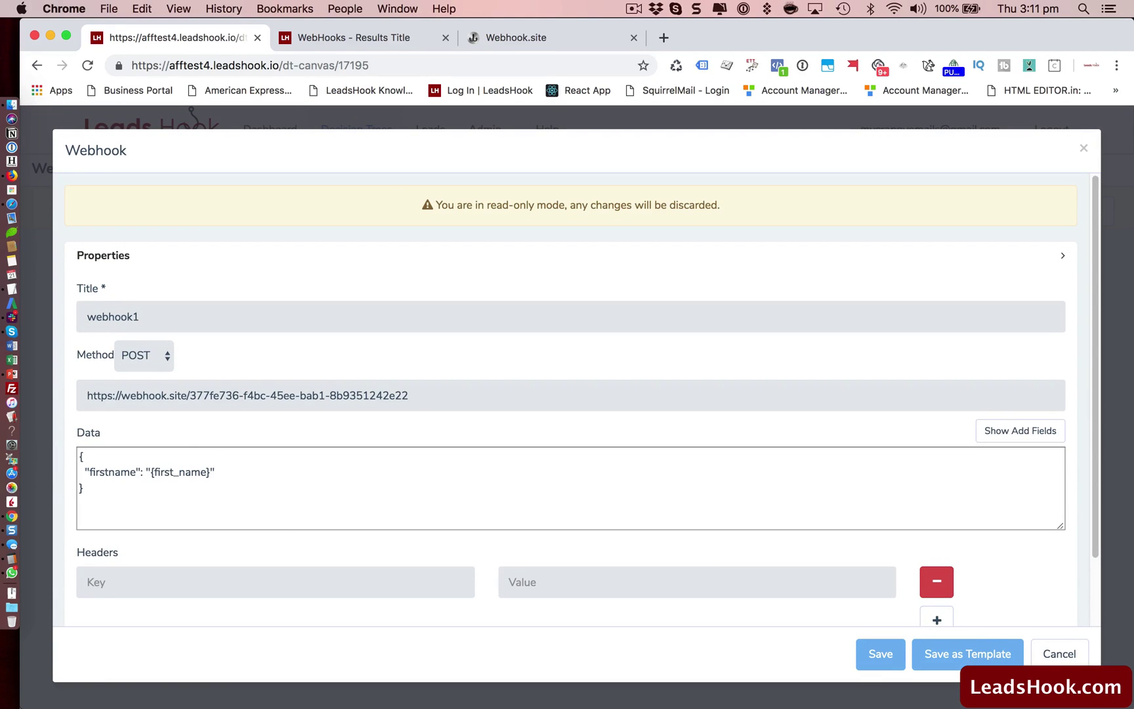
click(1057, 660)
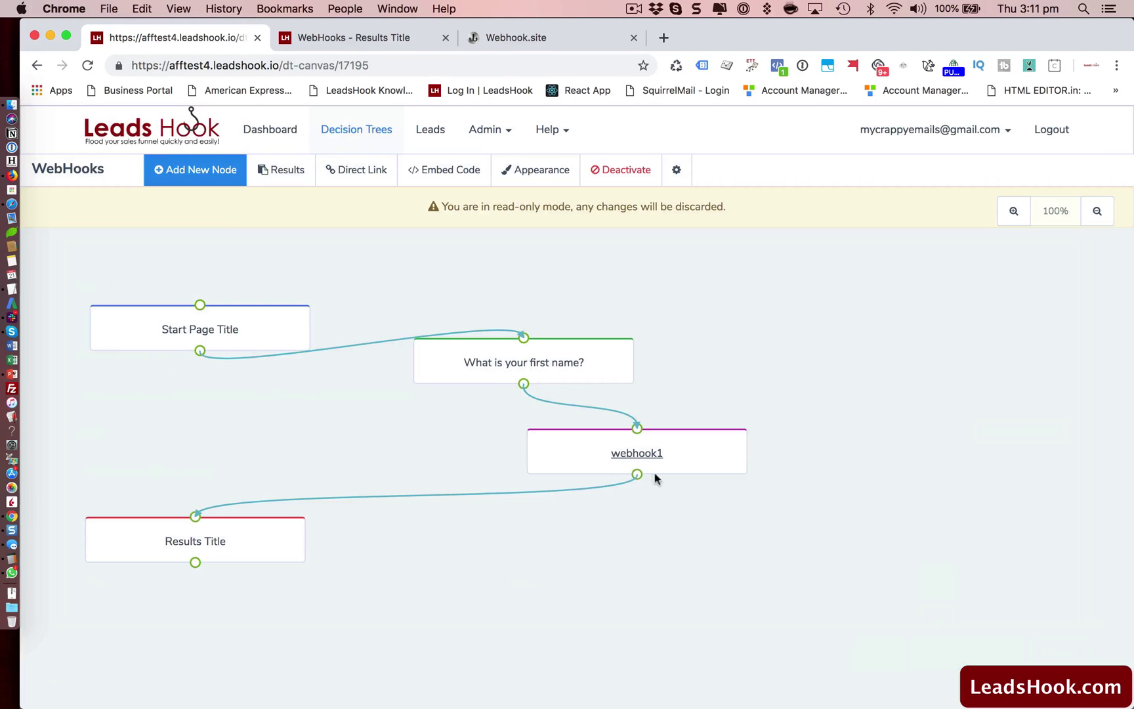
click(489, 368)
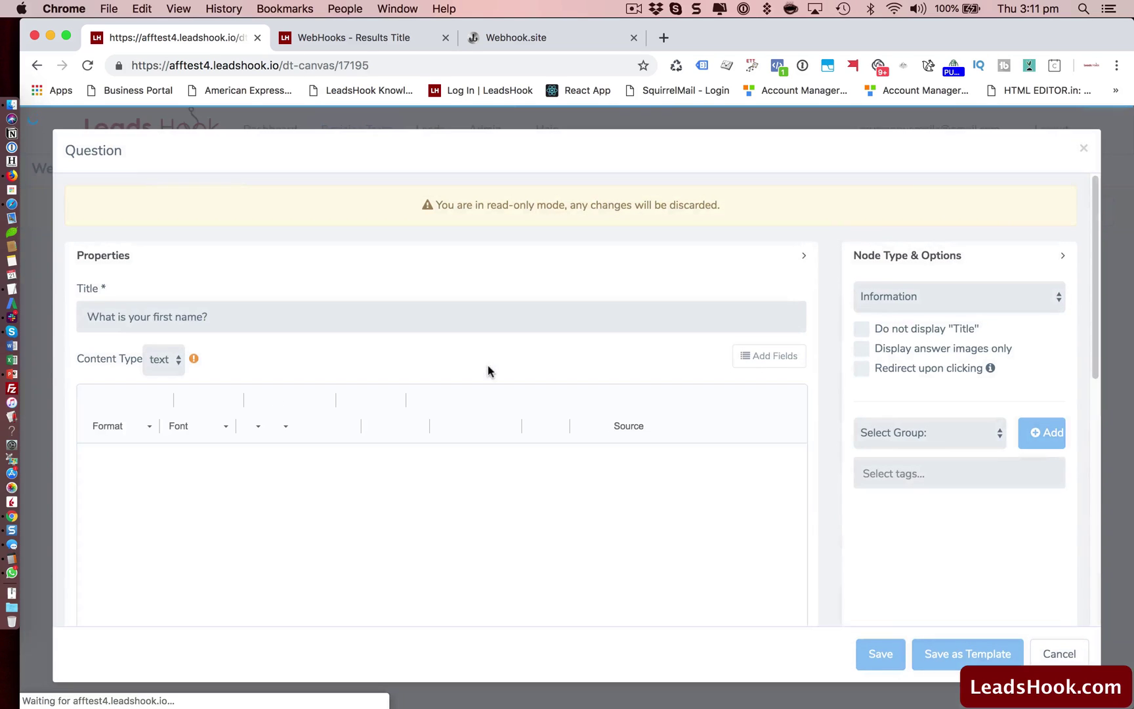
double_click(126, 464)
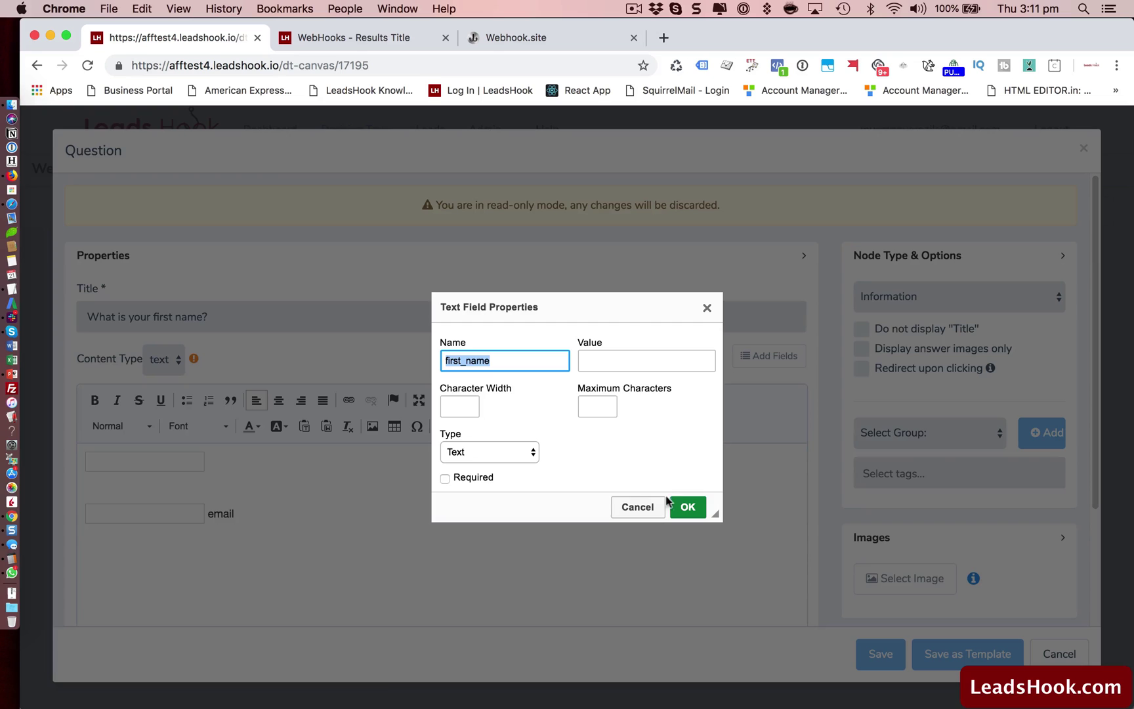
click(639, 508)
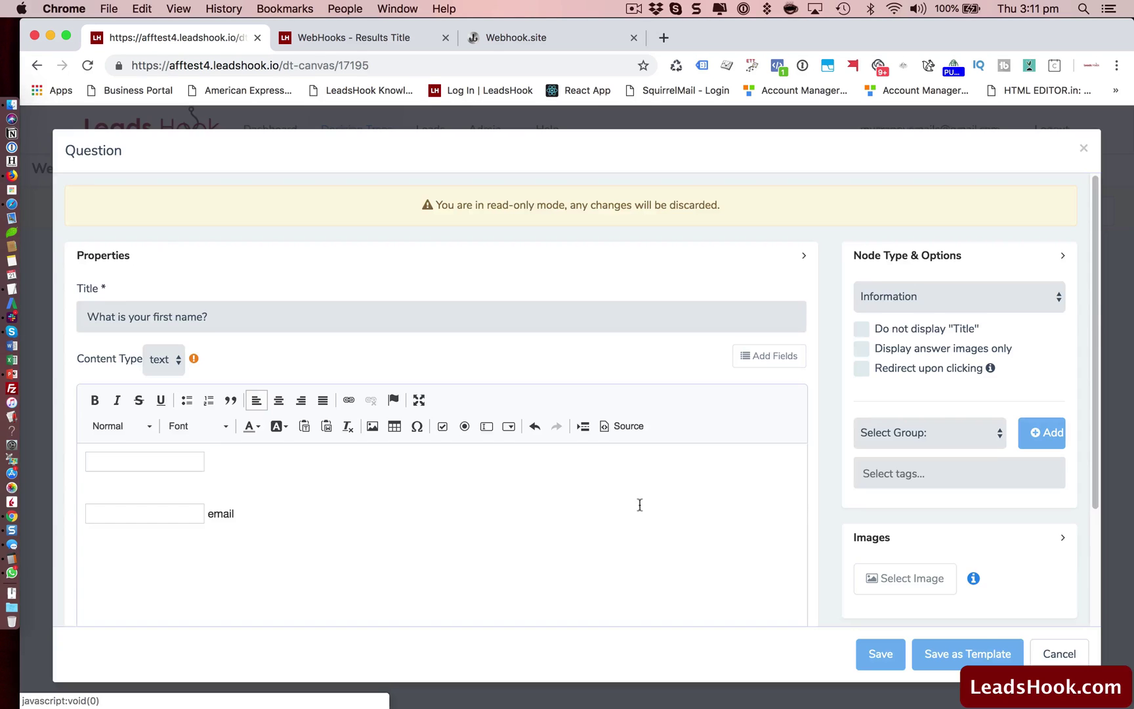
click(1051, 652)
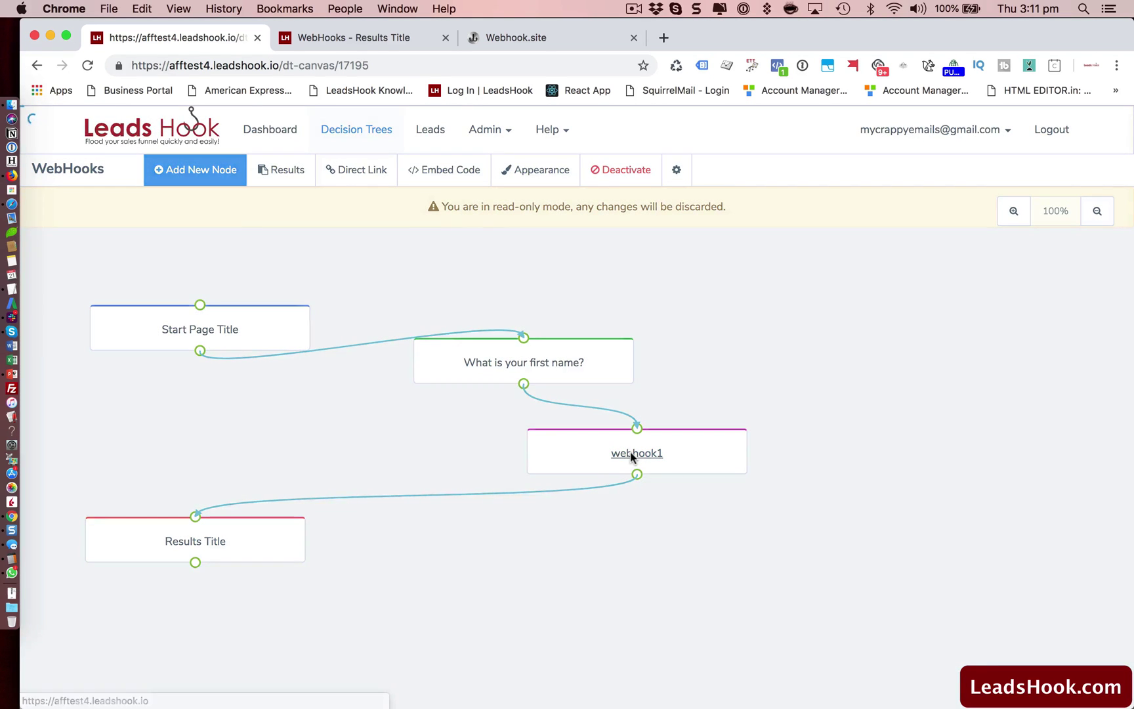
double_click(630, 452)
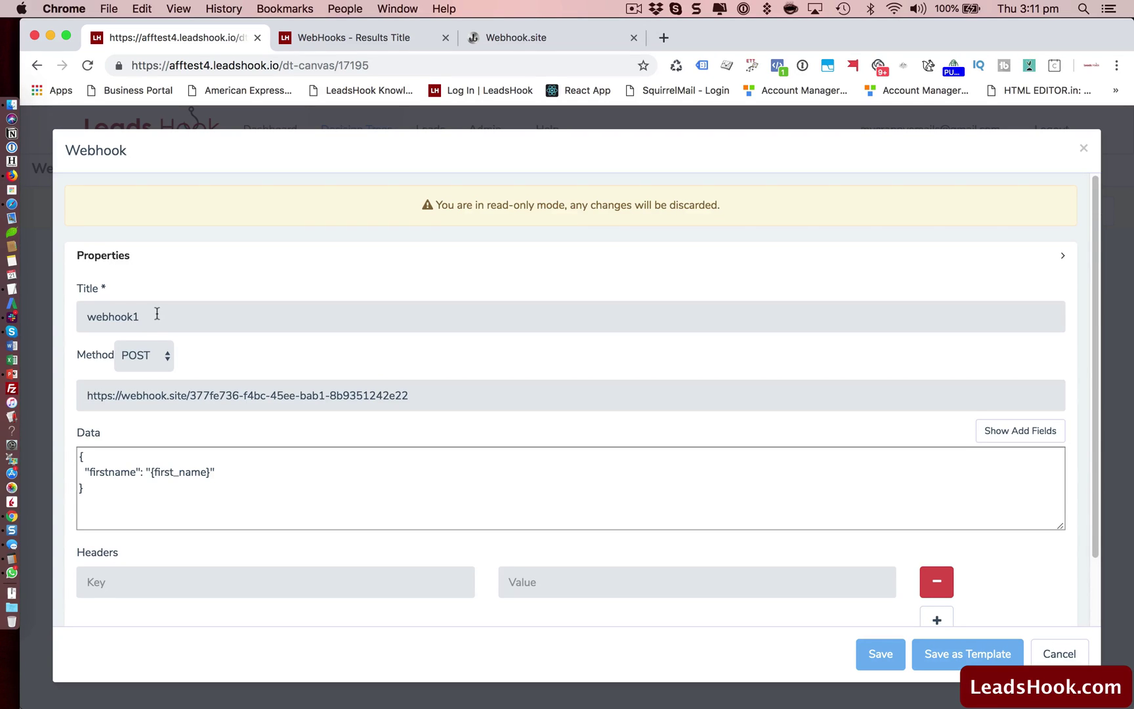
click(150, 315)
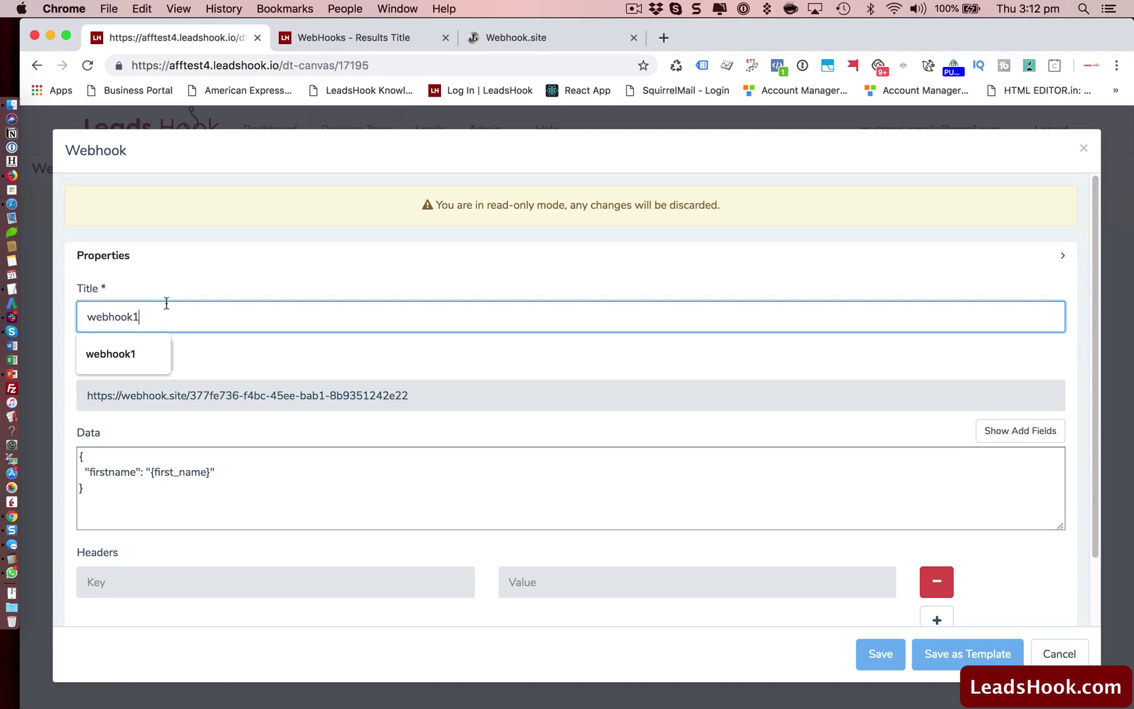
key(Up)
click(190, 279)
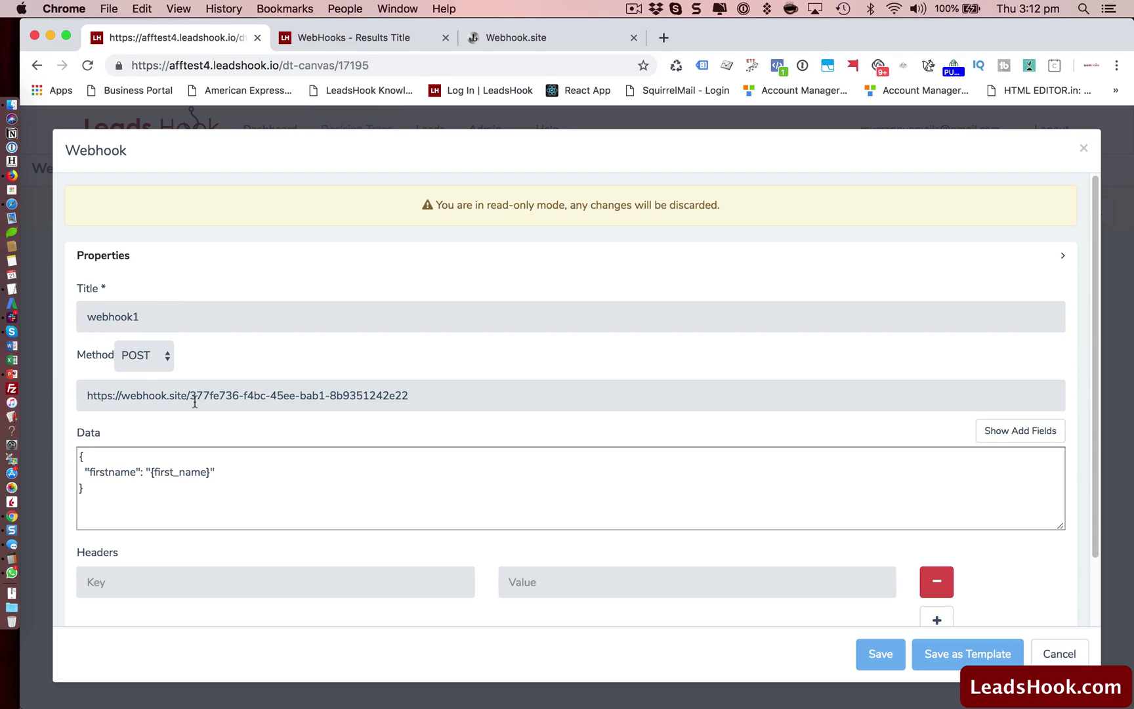
click(160, 355)
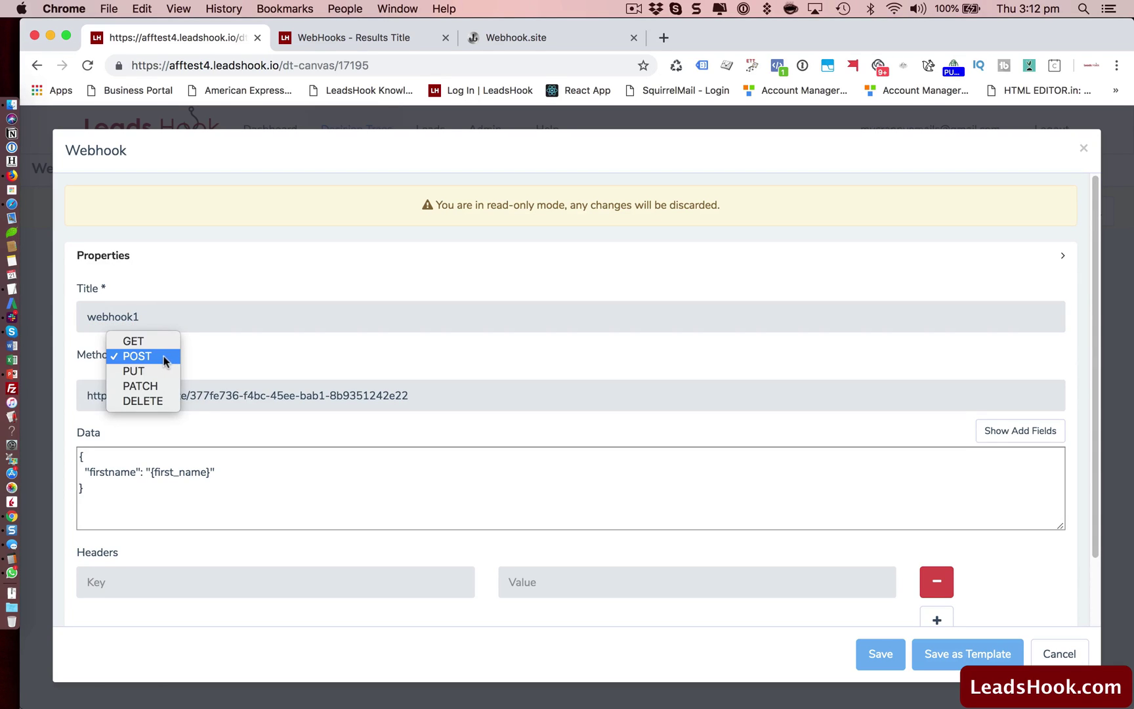
click(163, 356)
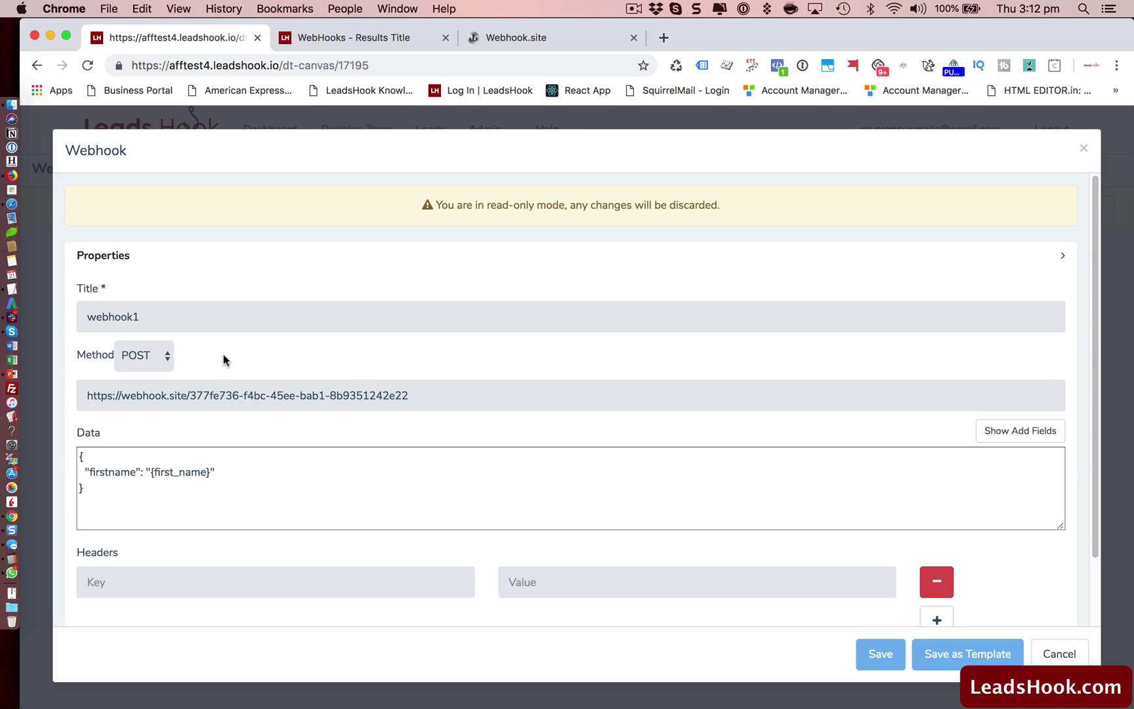
click(154, 355)
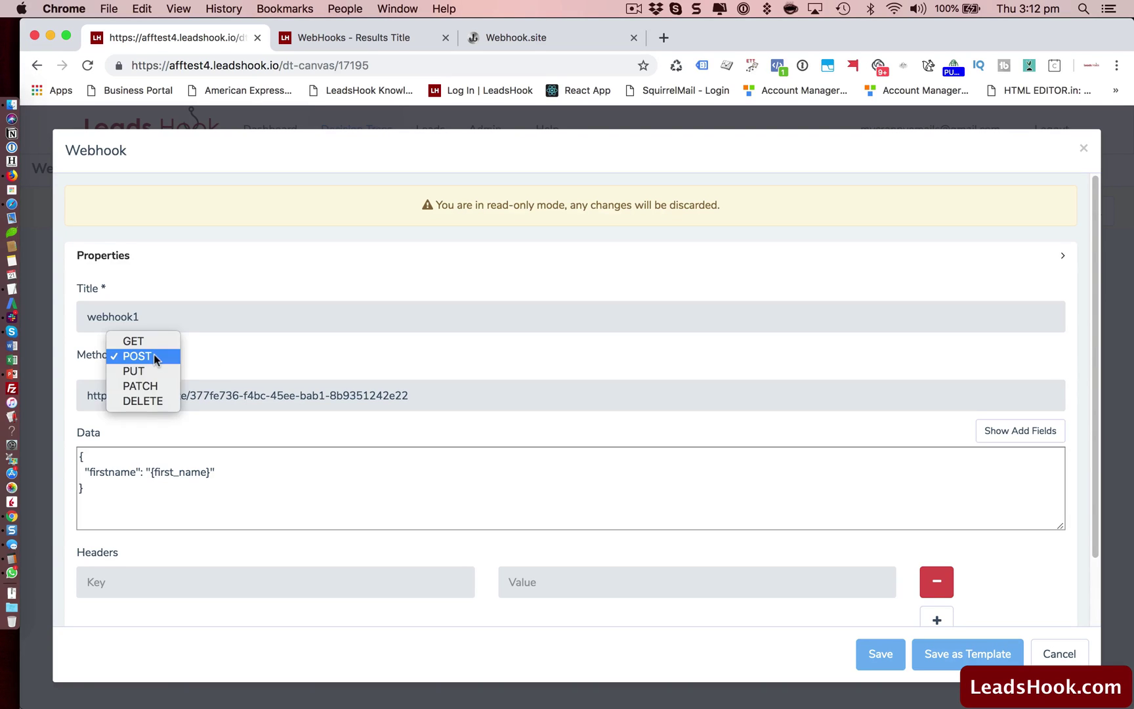
click(154, 355)
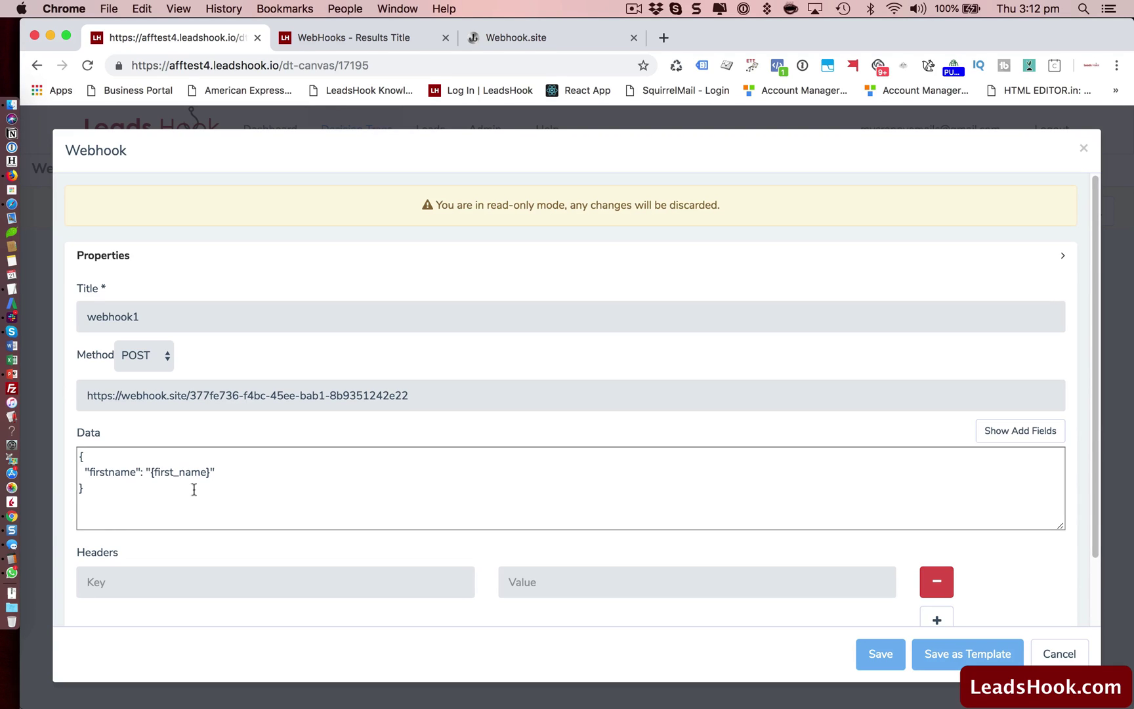
Scroll through the nested JSON payload in webhook1's Data, highlighting its contact and custom sections.
click(631, 13)
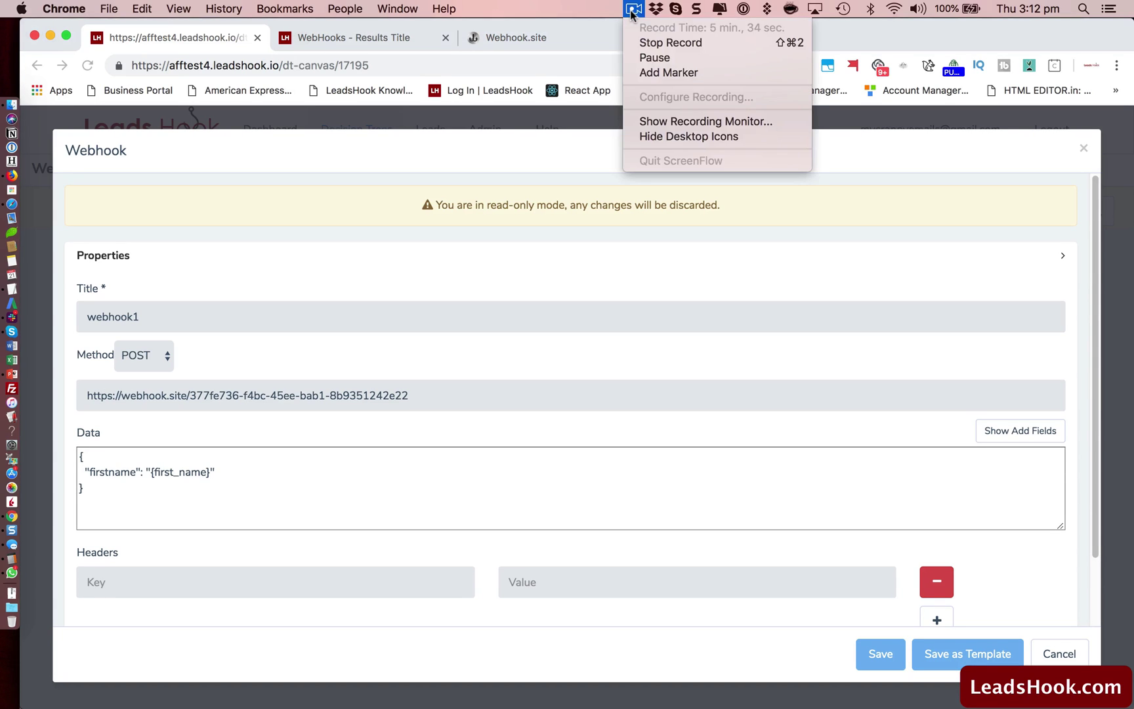
click(651, 53)
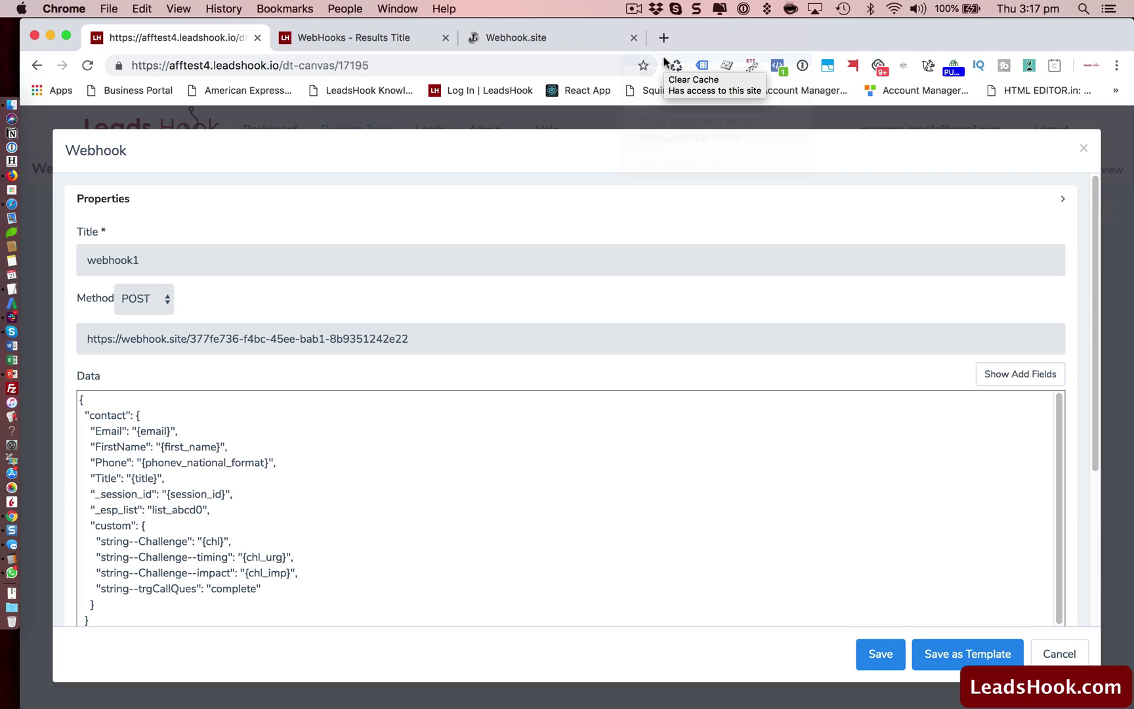
scroll(544, 521, down, 1)
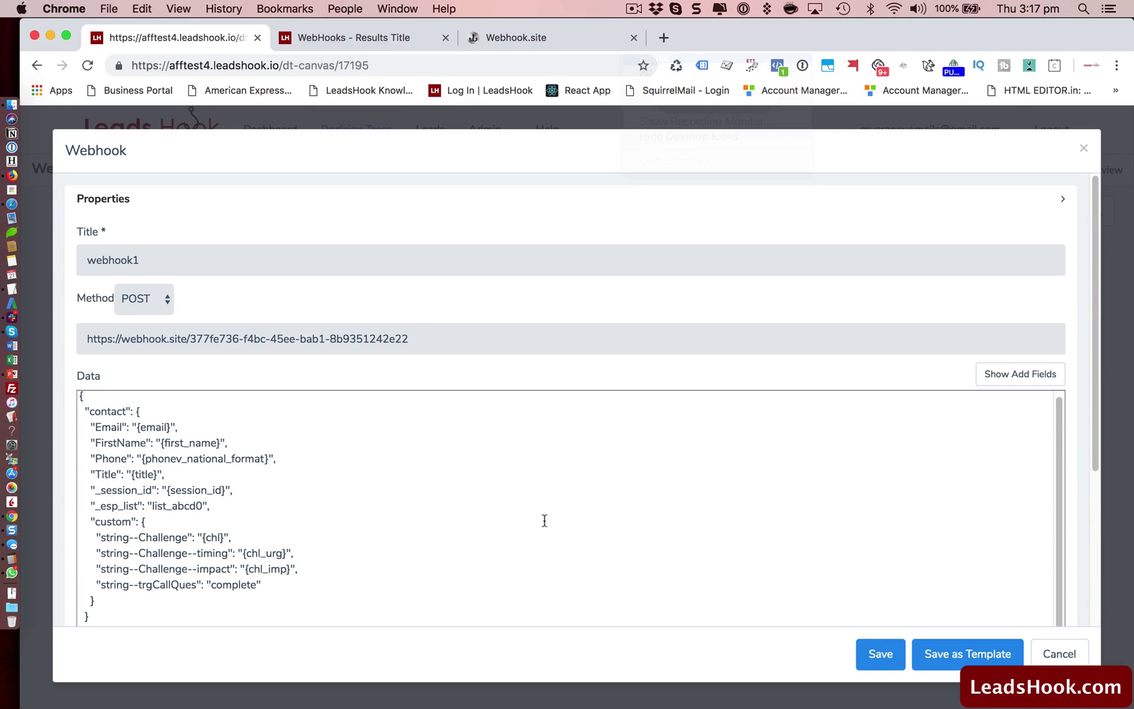
scroll(1086, 528, down, 3)
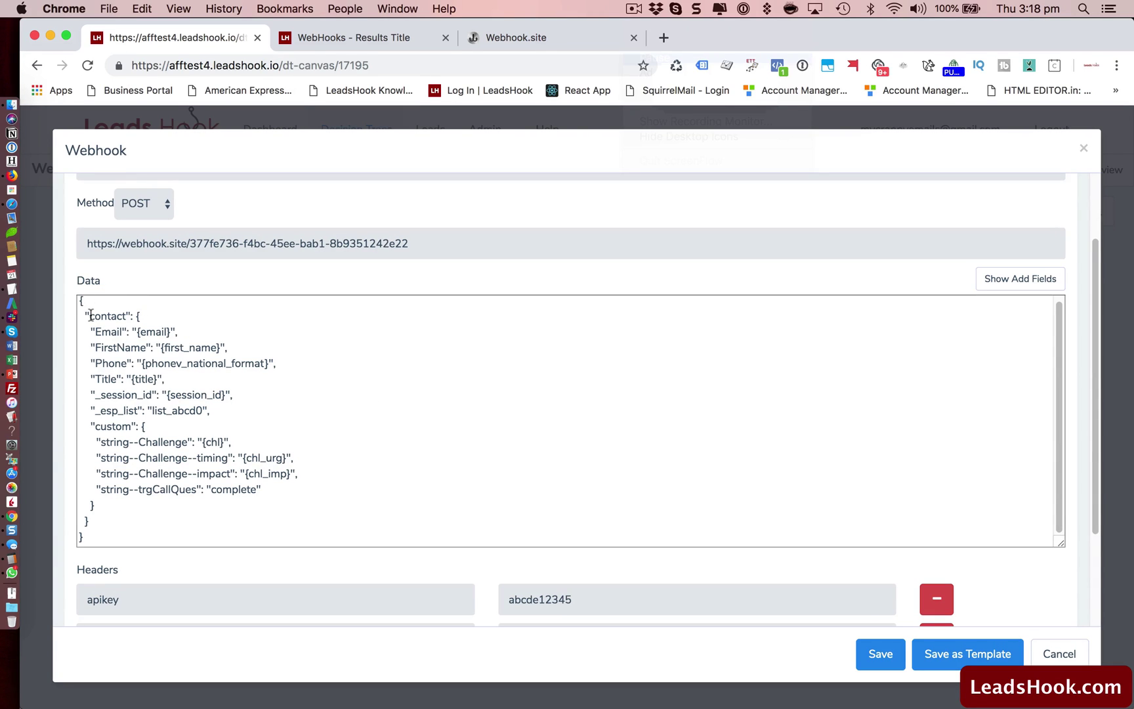
drag(90, 316, 127, 317)
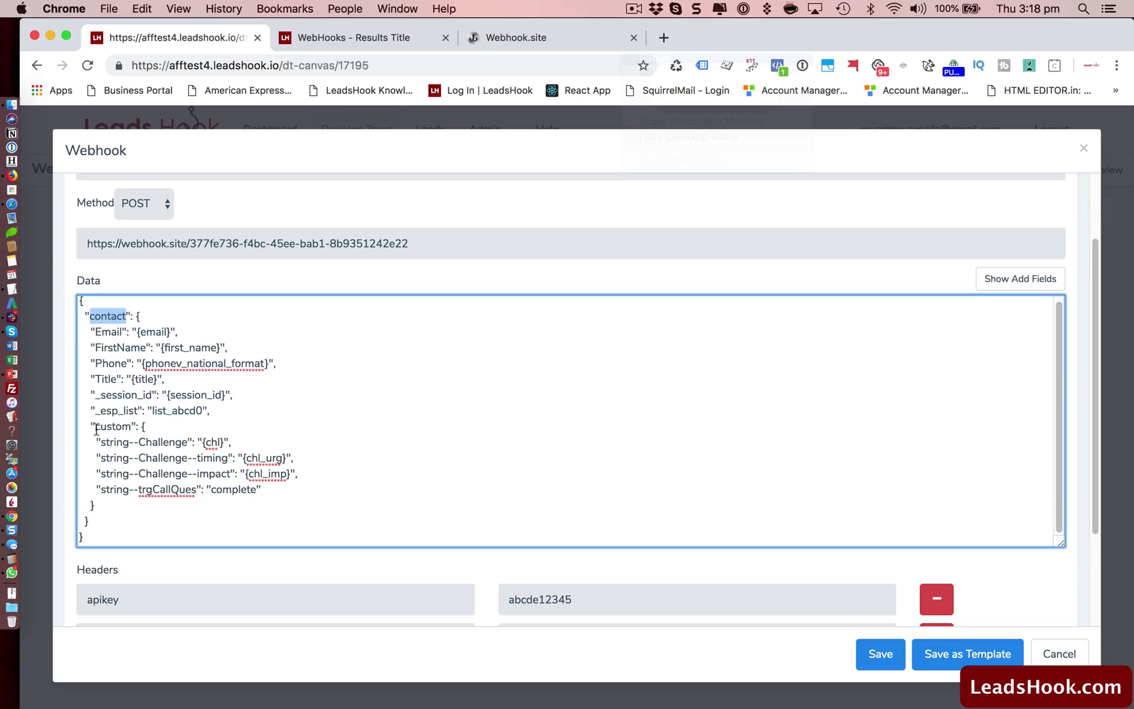
drag(95, 428, 122, 427)
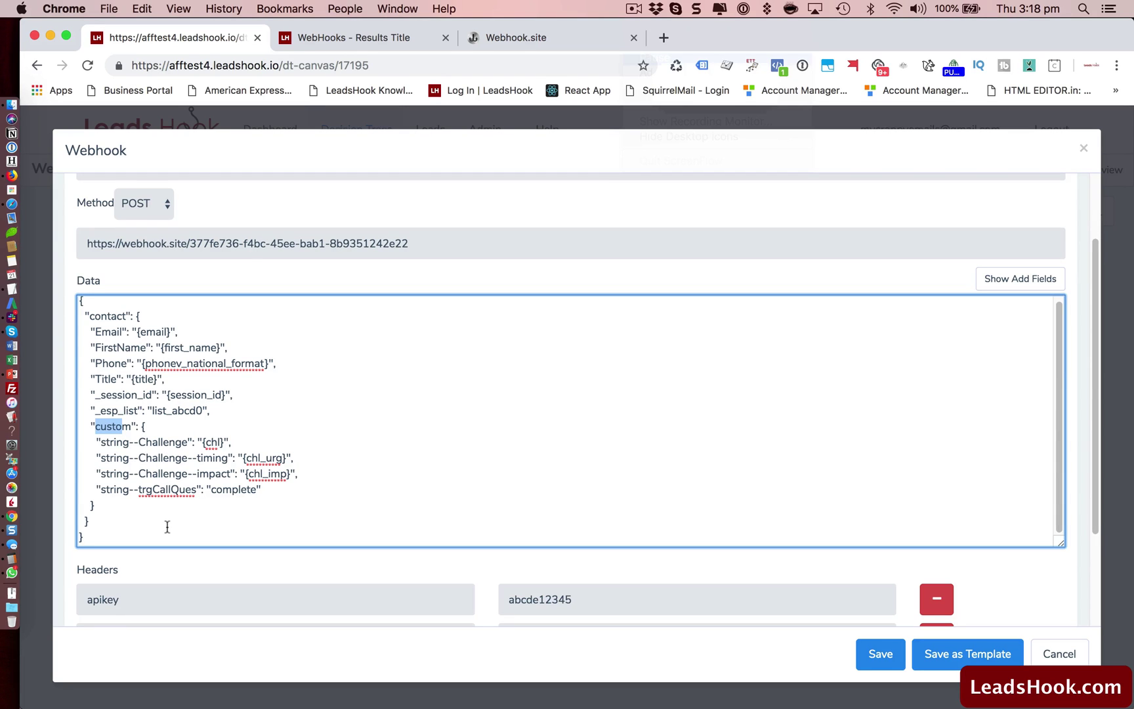
scroll(195, 527, down, 4)
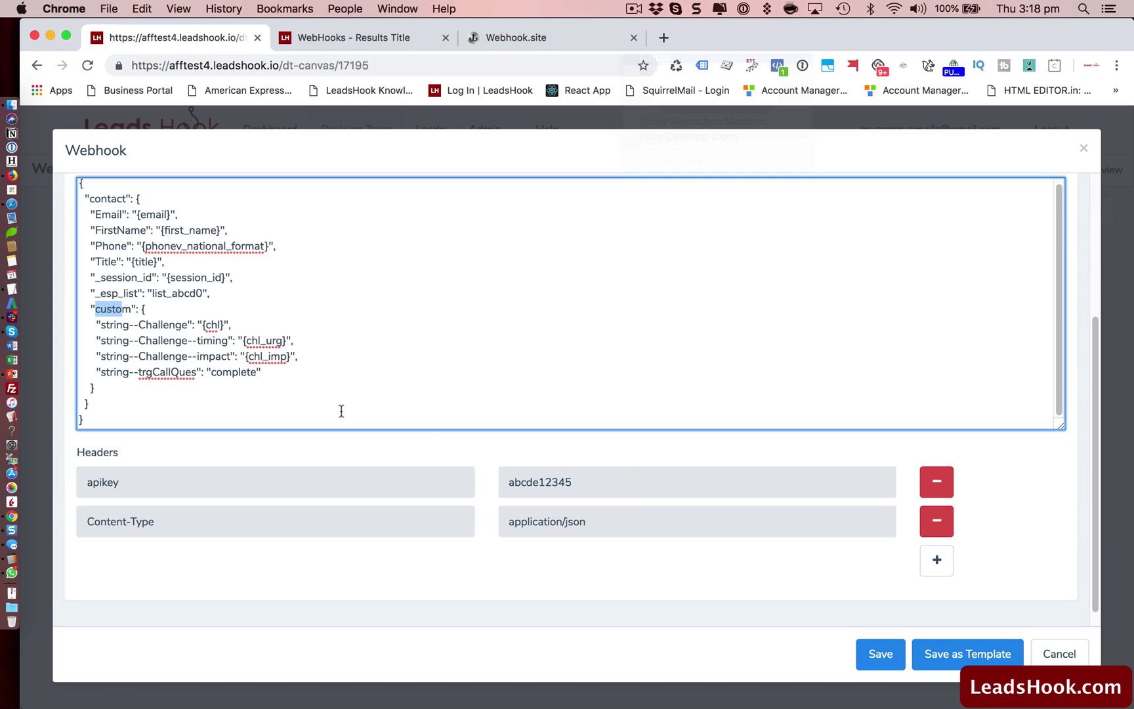
scroll(341, 406, up, 1)
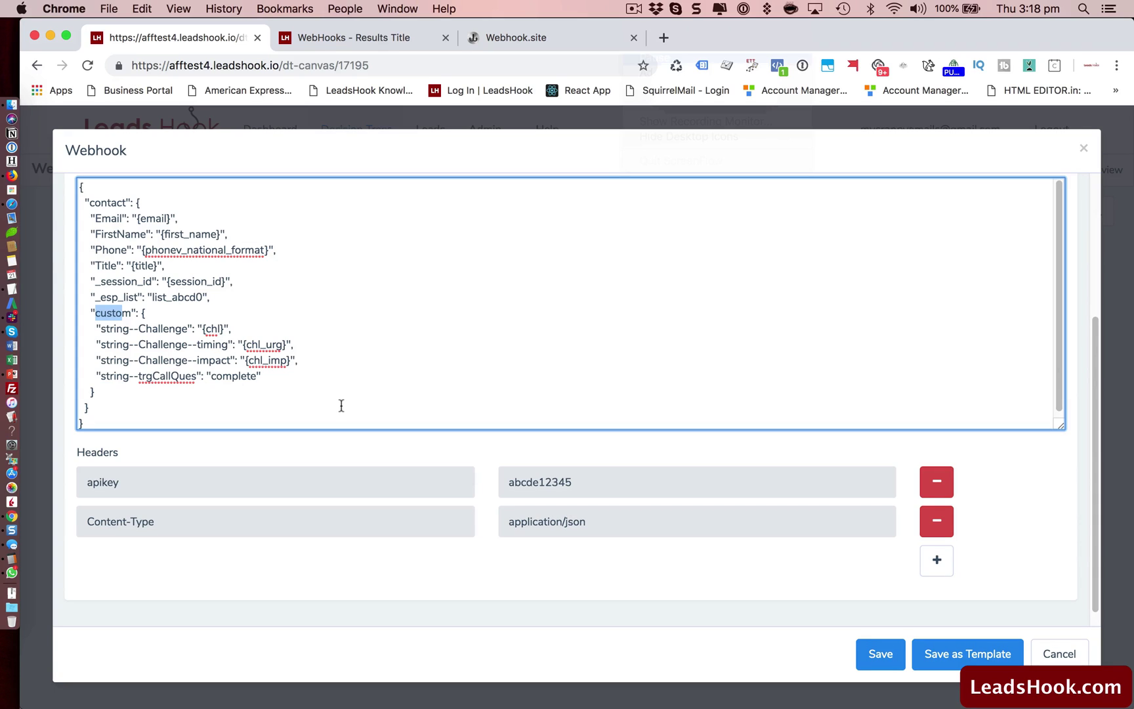
click(308, 514)
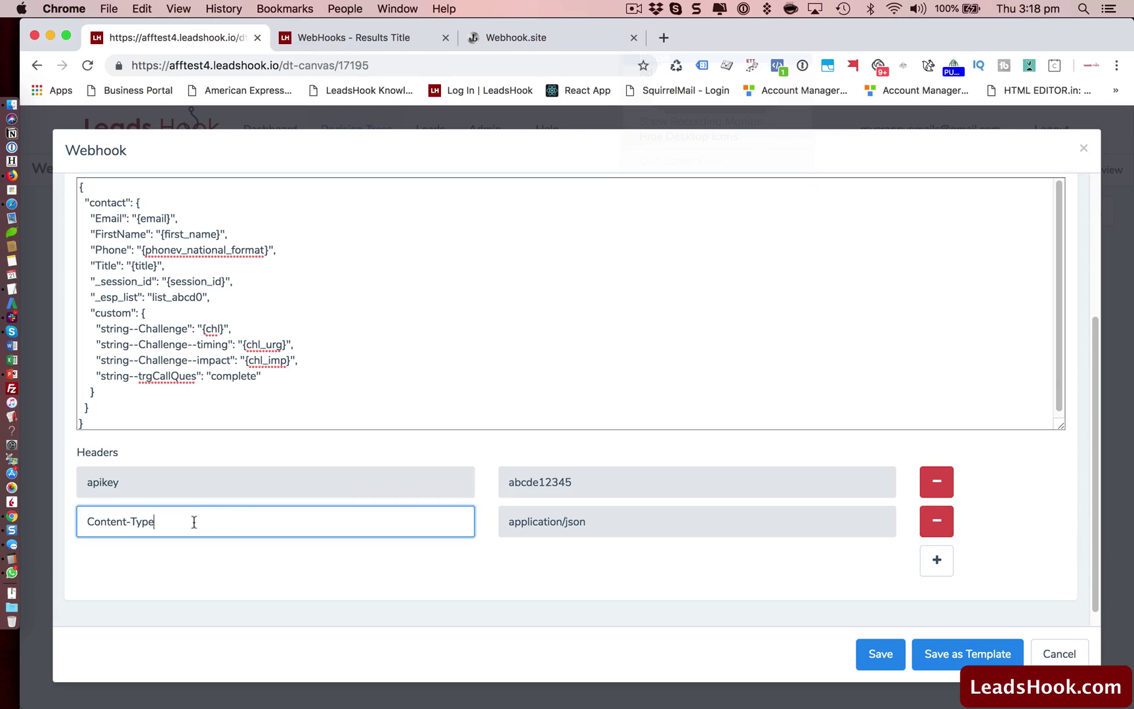
drag(155, 522, 62, 527)
click(514, 559)
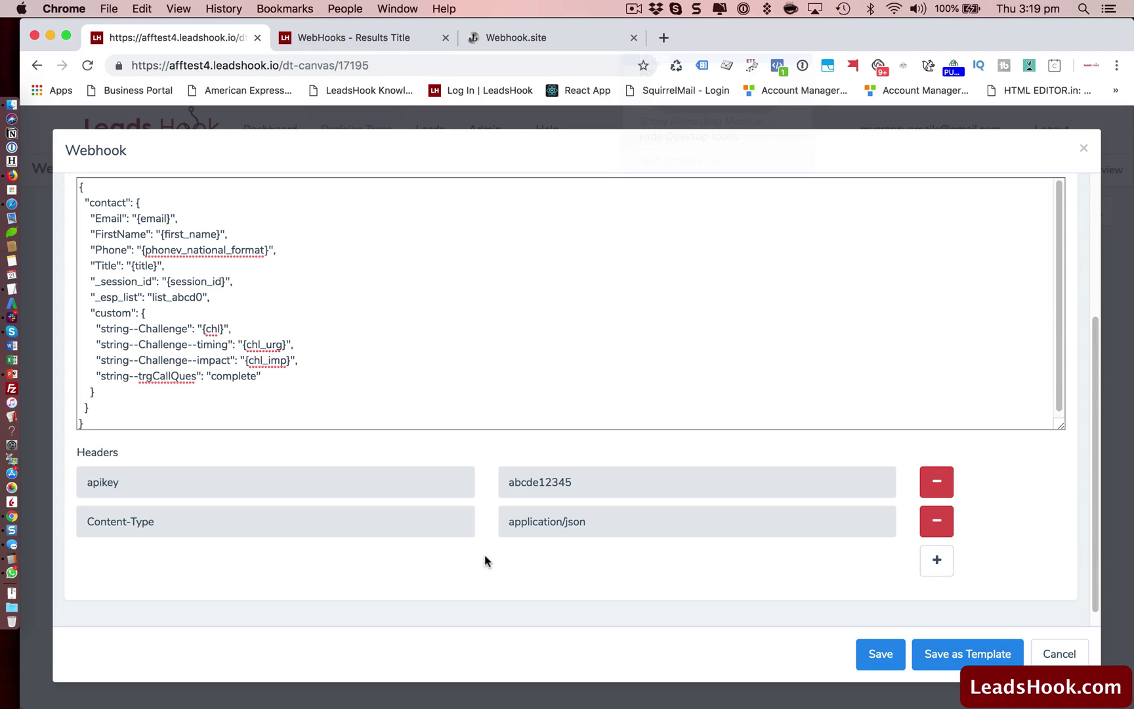
scroll(485, 556, up, 5)
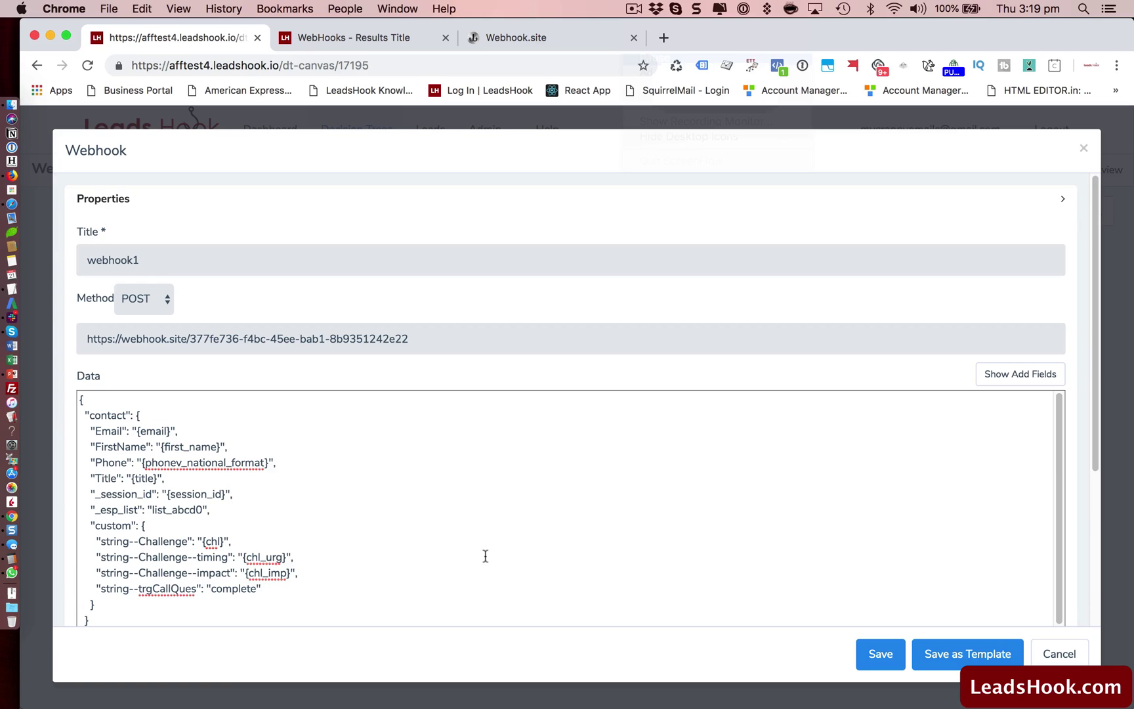
scroll(486, 556, down, 3)
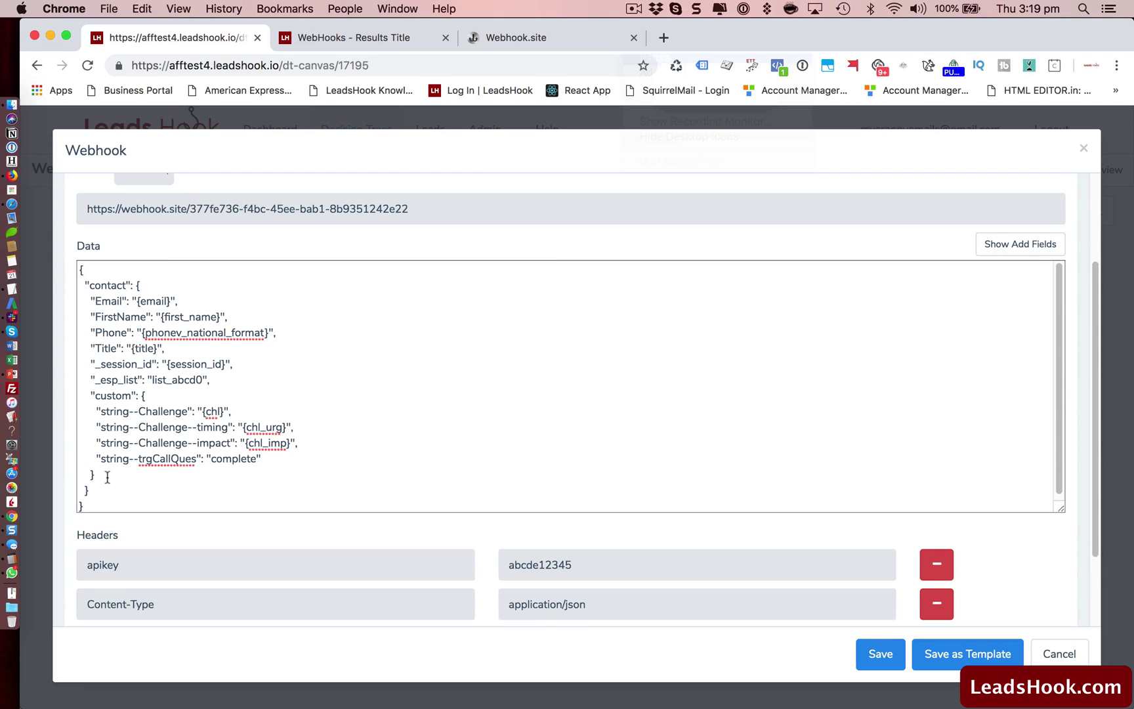
drag(89, 286, 126, 288)
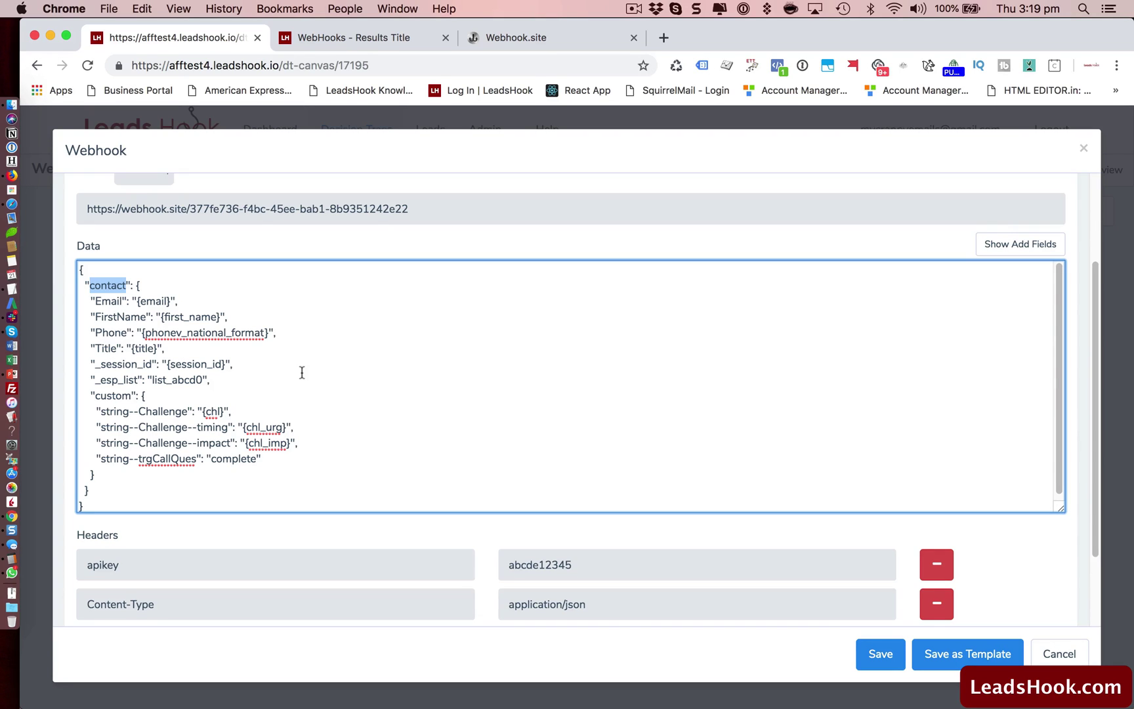
click(362, 40)
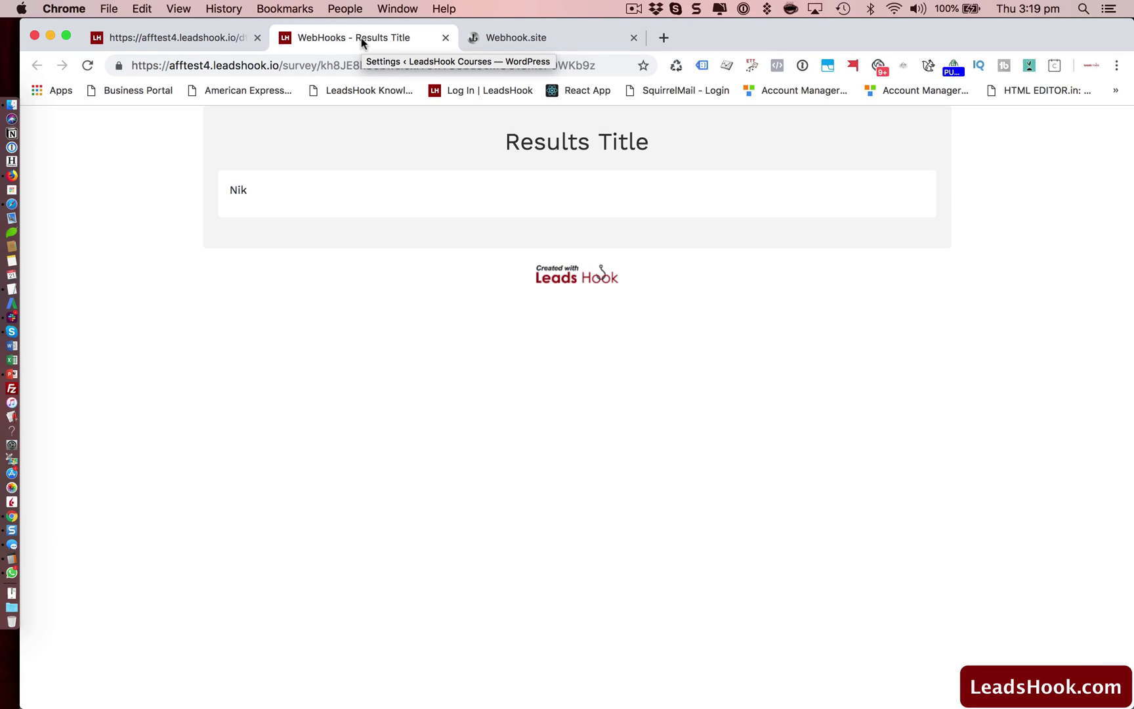
click(551, 42)
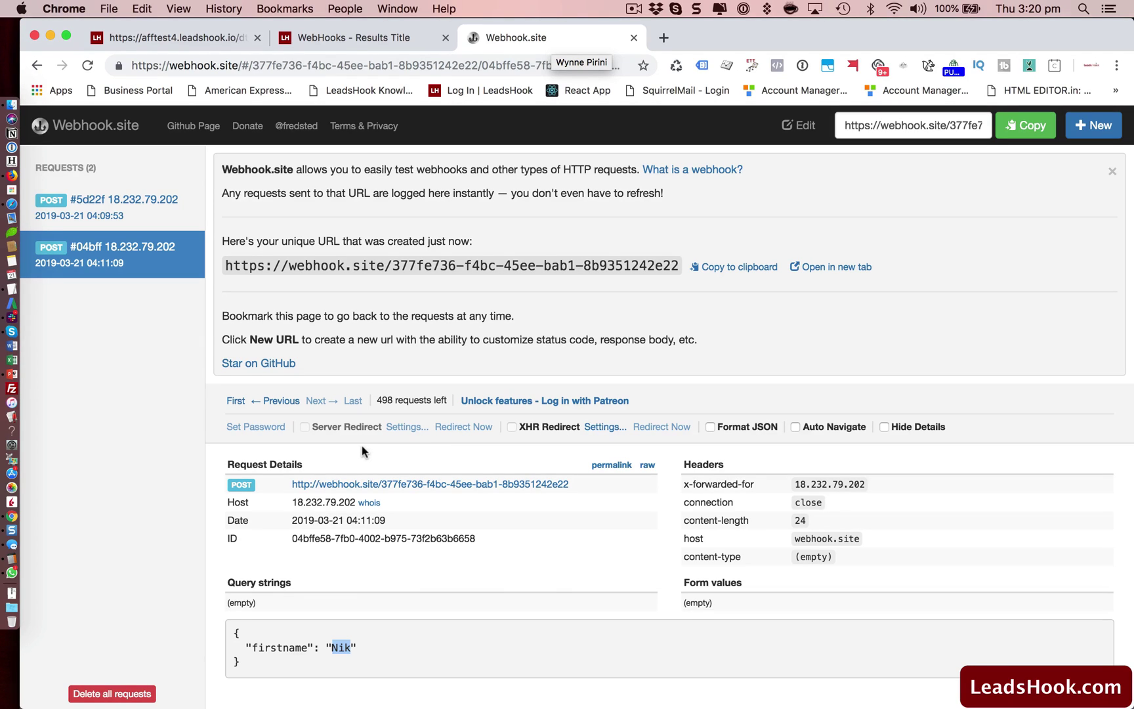
click(174, 49)
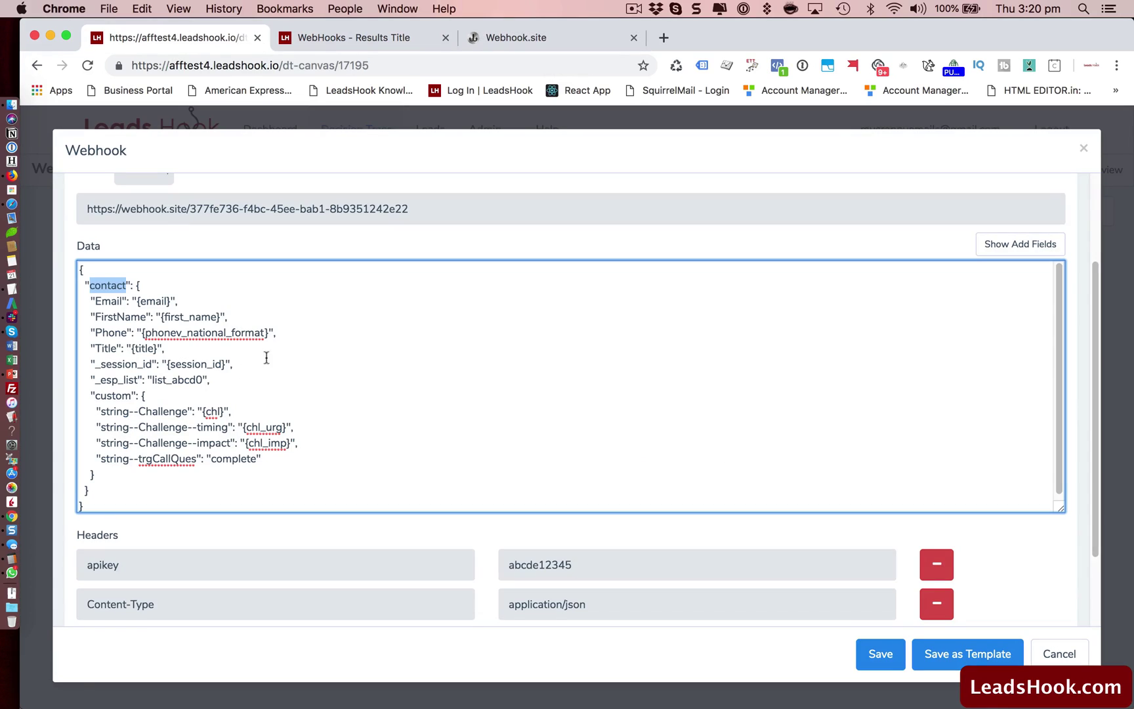
click(537, 38)
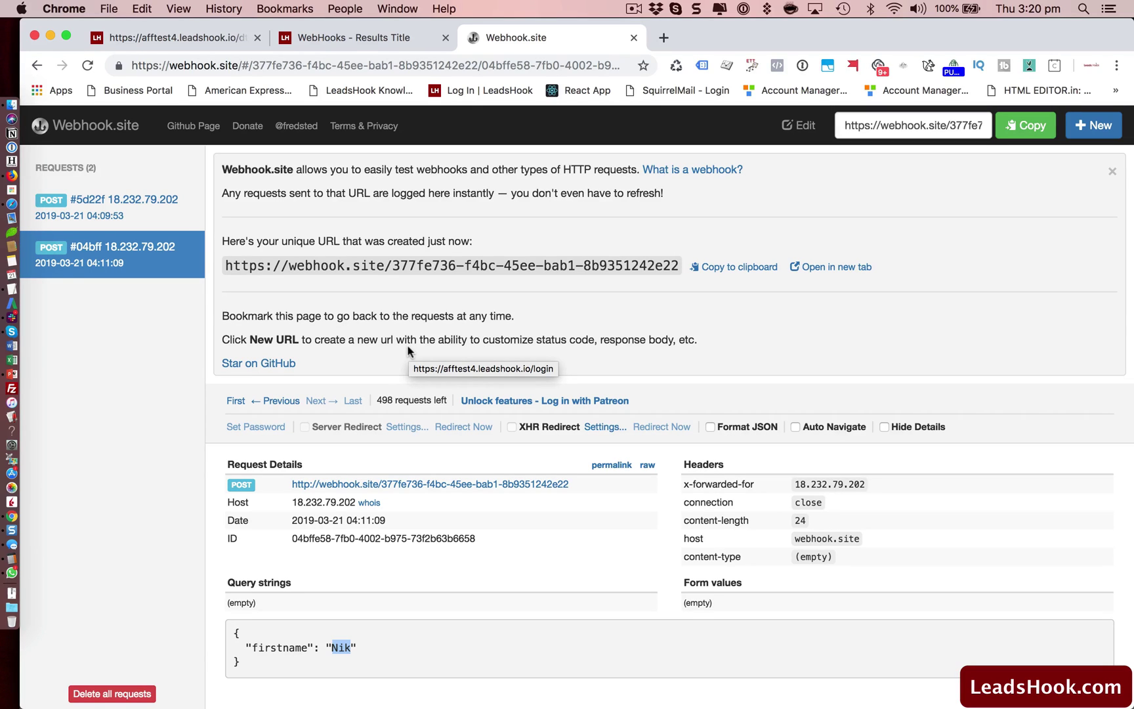
click(156, 37)
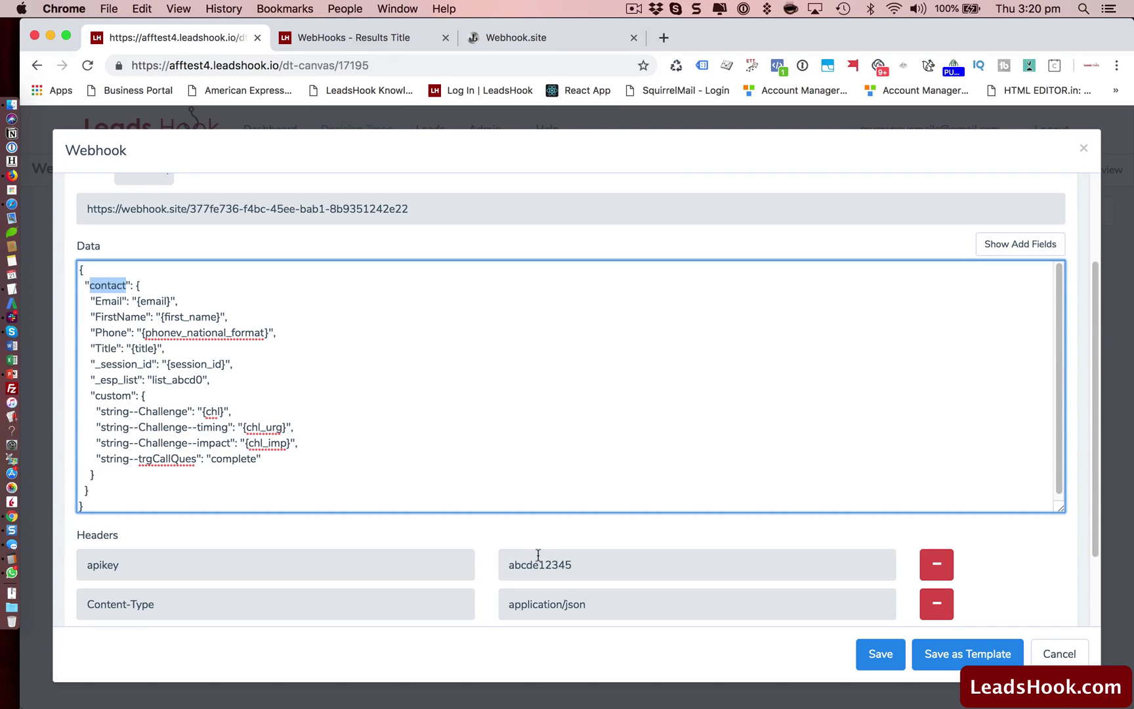
click(569, 44)
click(133, 39)
scroll(380, 316, up, 3)
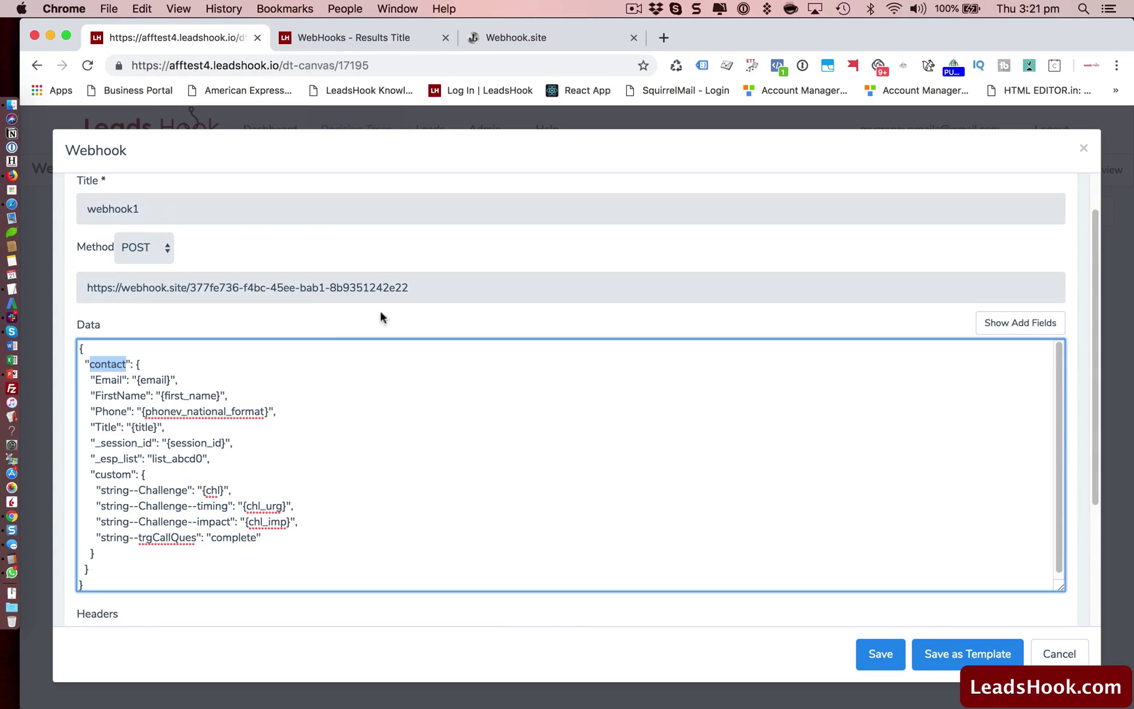
click(425, 287)
key(super+a)
click(475, 322)
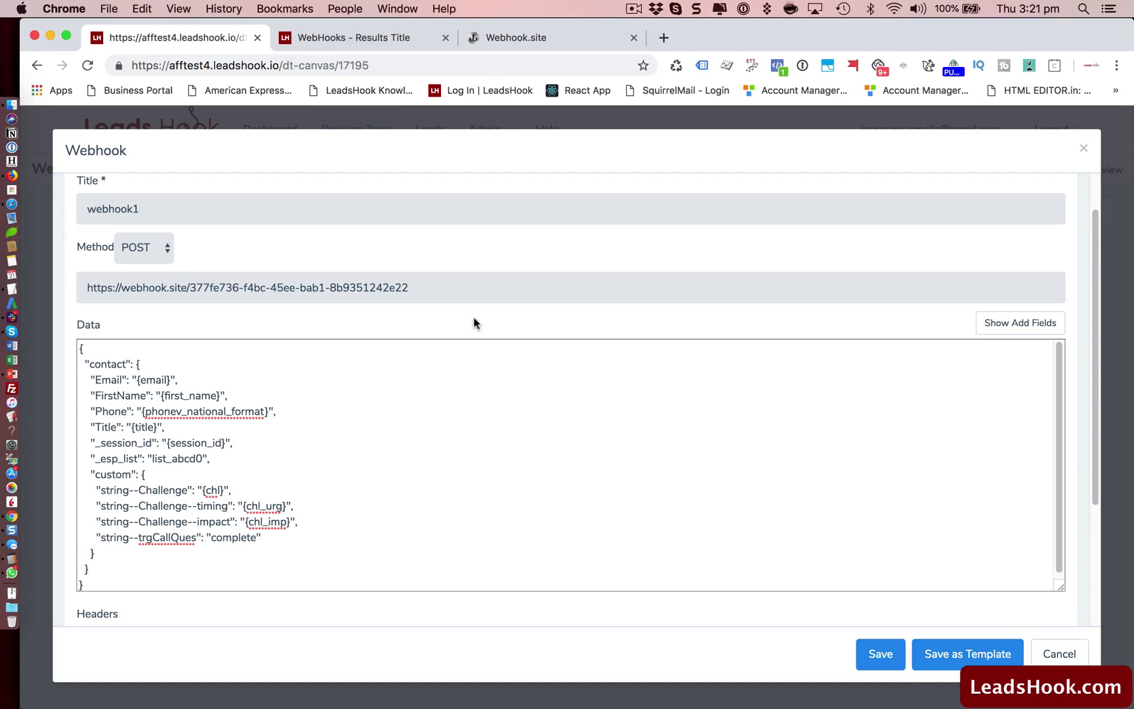
scroll(539, 319, down, 5)
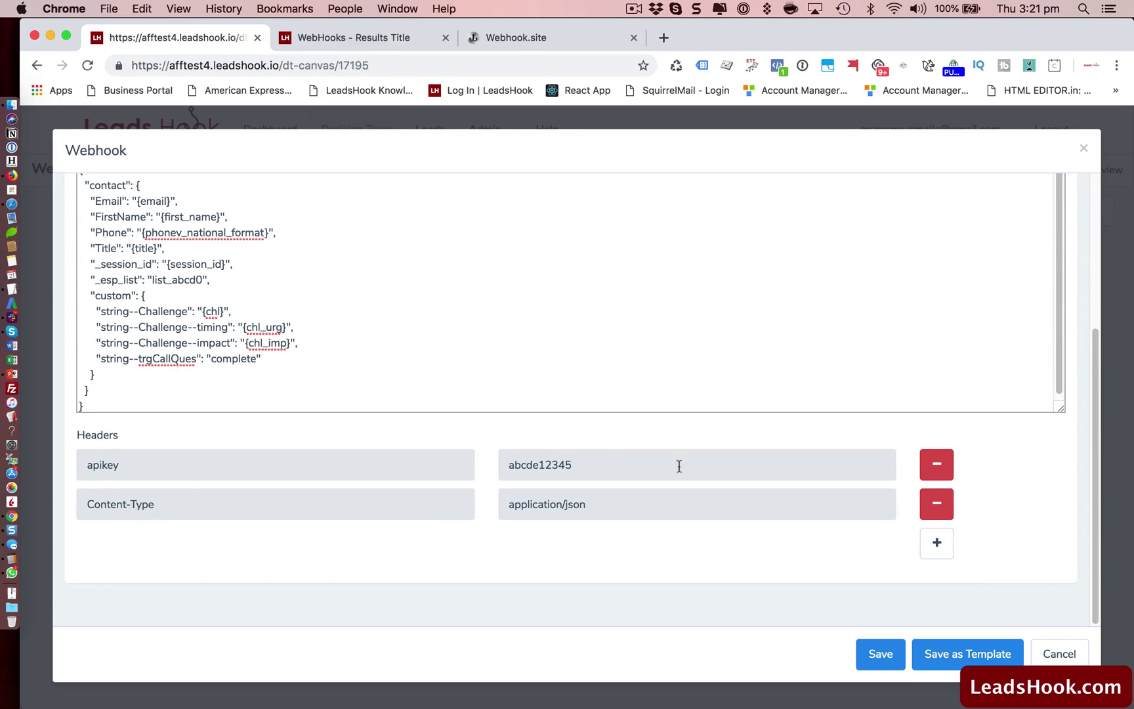